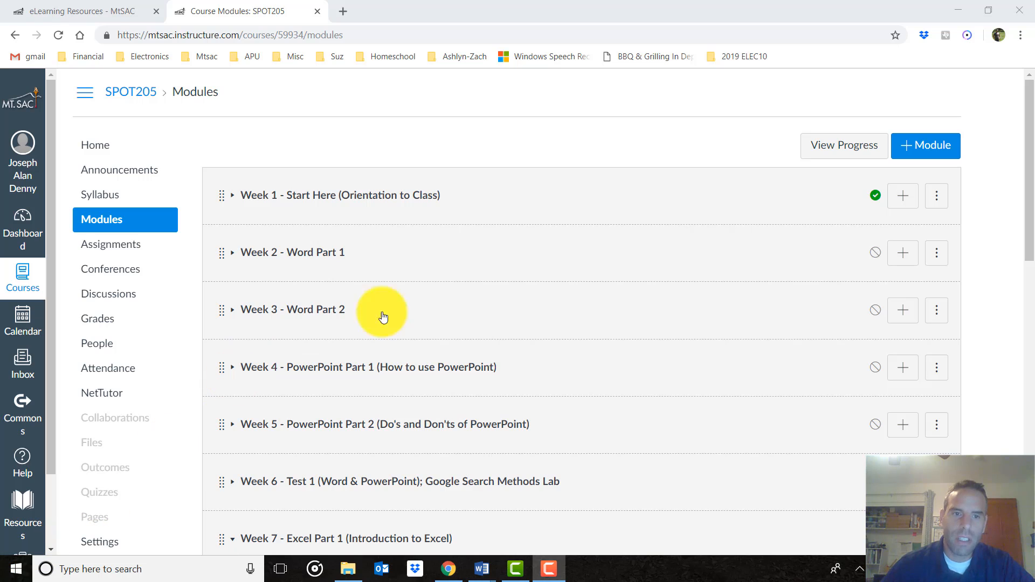
Expand the Week 2 module in Canvas and open the 'Week 2 - WORD Part 1 Videos' page
click(321, 260)
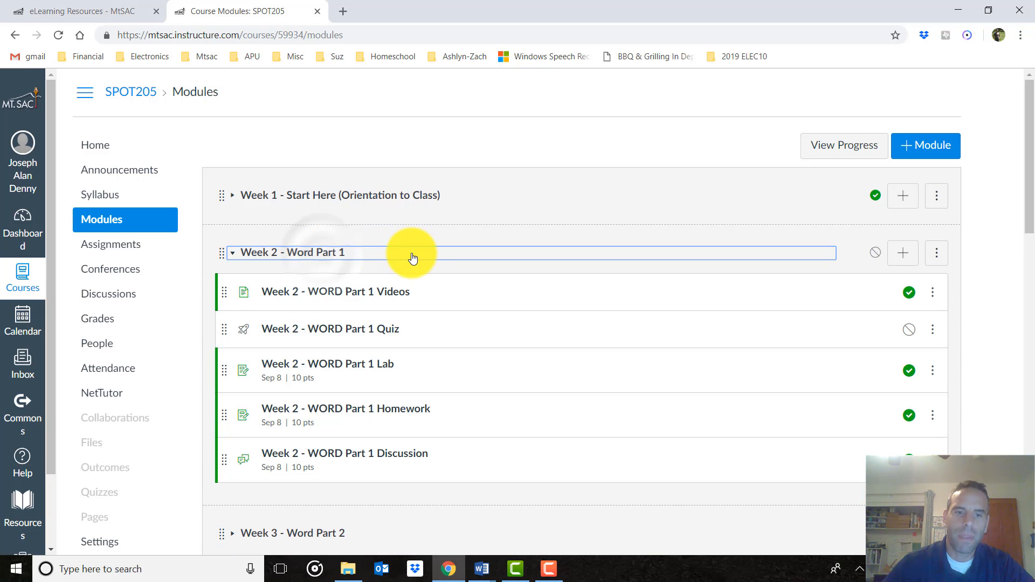
scroll(421, 254, down, 1)
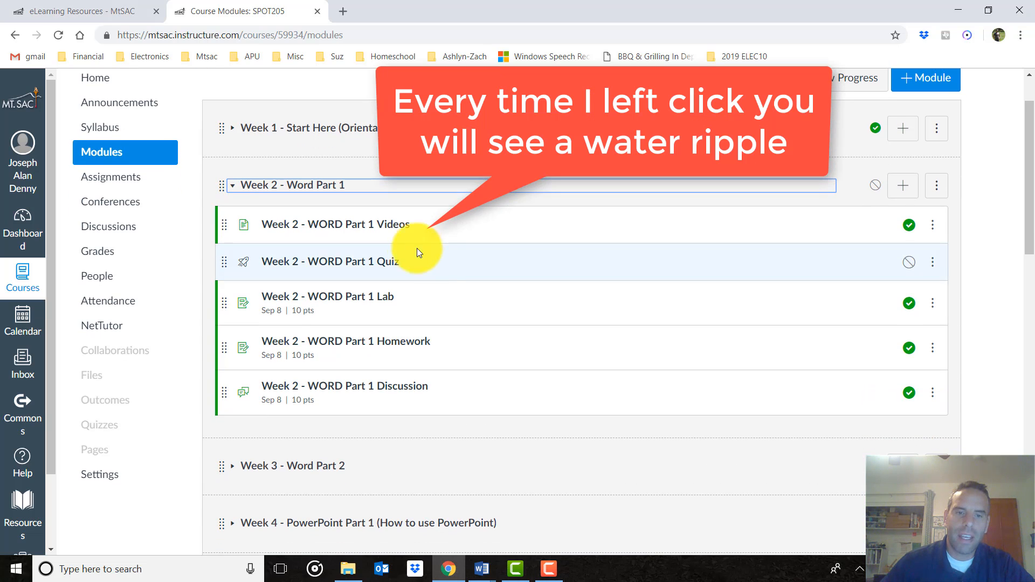
click(355, 227)
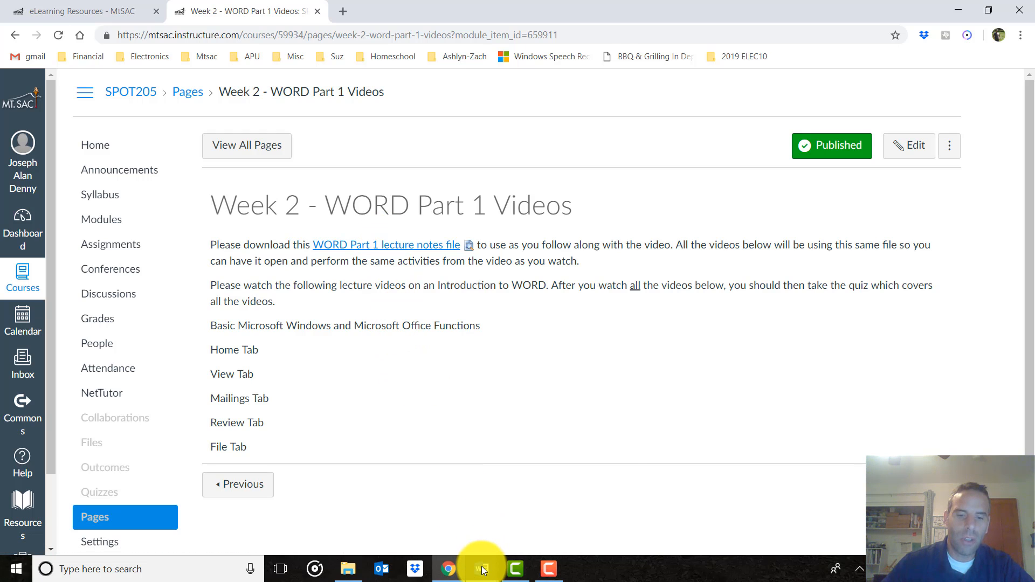
Bring the 'WORD 1 Lecture Notes.docx' window to the front from its taskbar preview
mouse_move(482, 570)
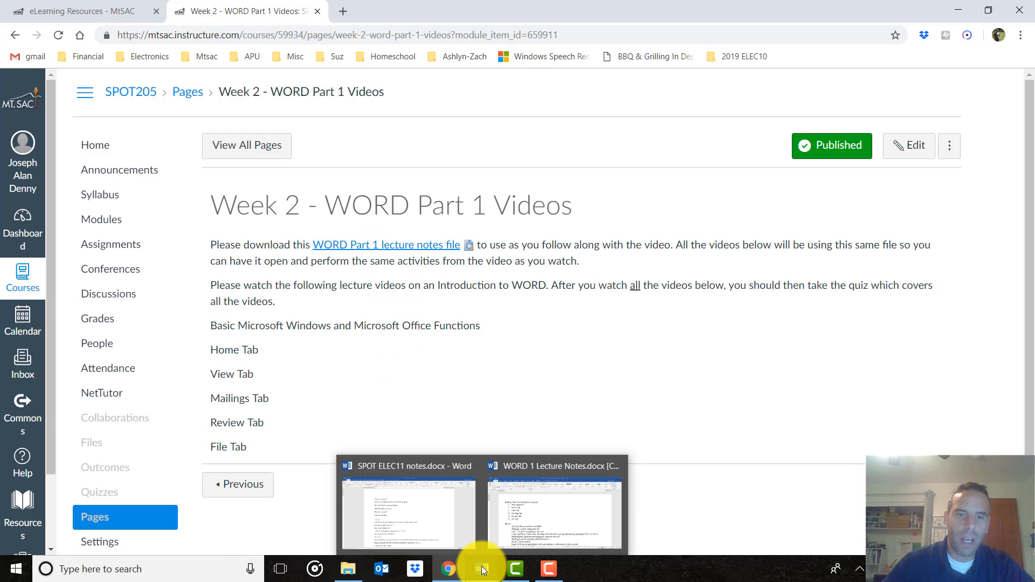
click(509, 513)
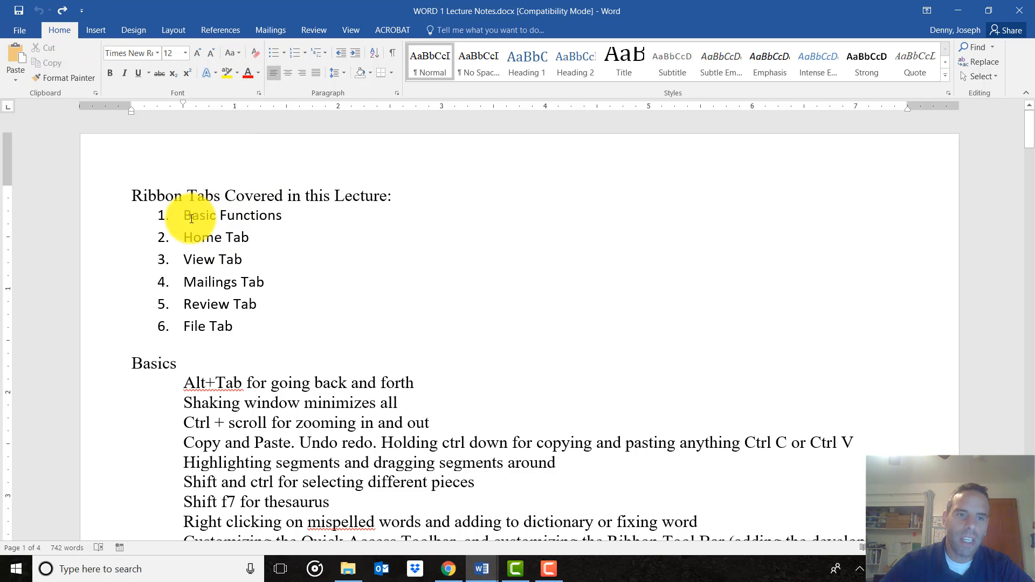
Browse the View, Mailings and Review tabs and the File Info page, then return to the notes
drag(184, 217, 242, 216)
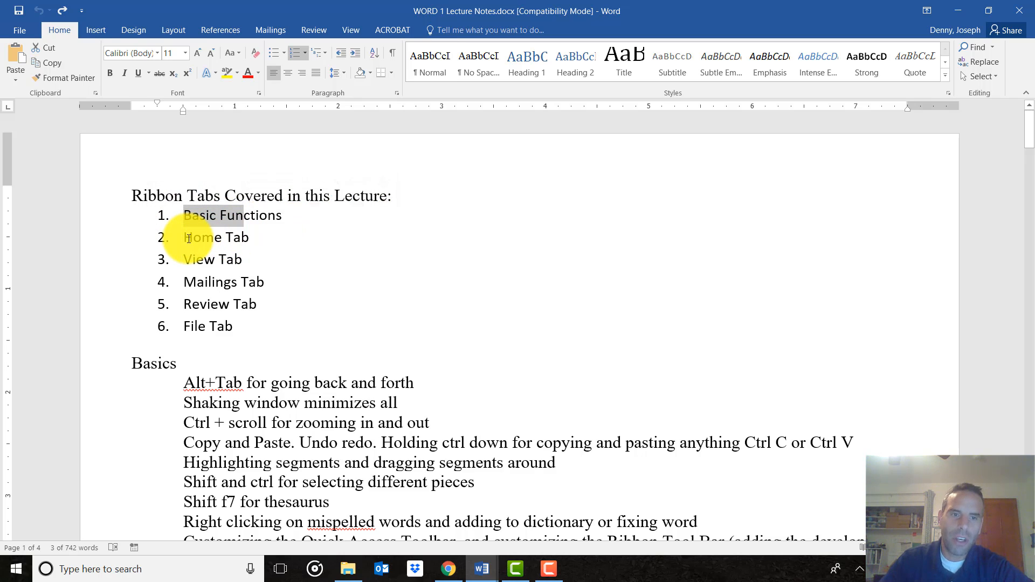
click(185, 237)
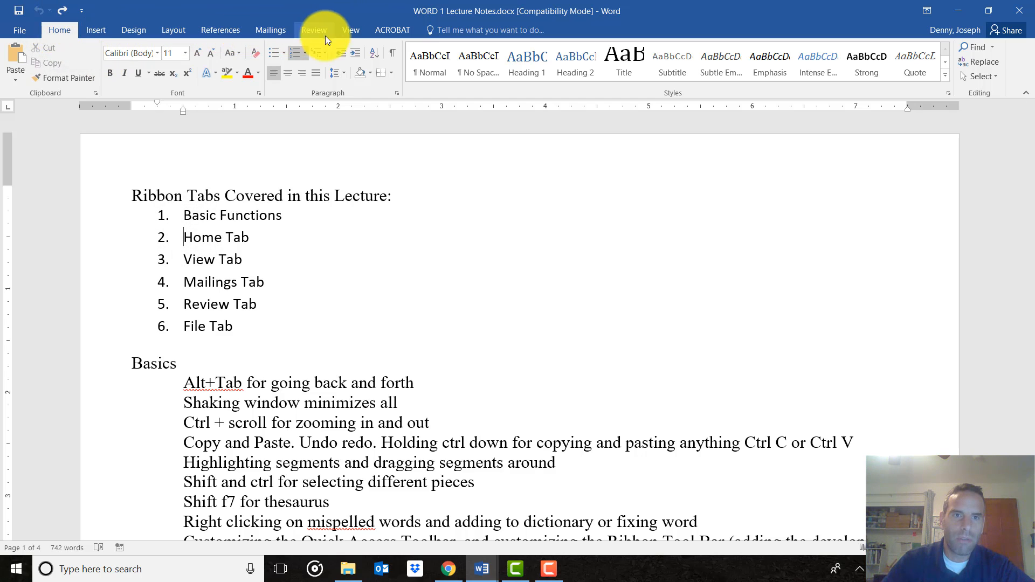
click(340, 34)
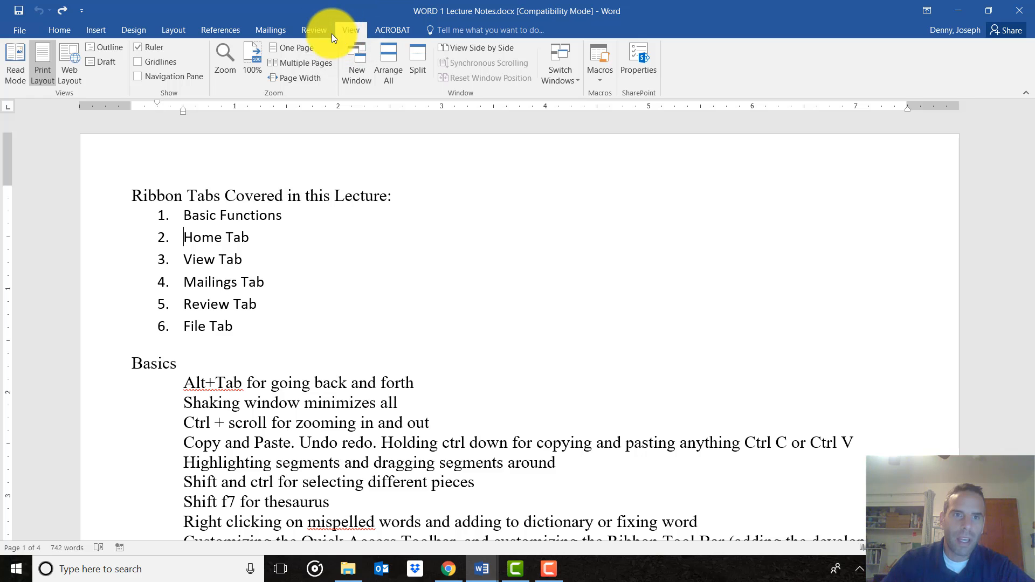
click(274, 32)
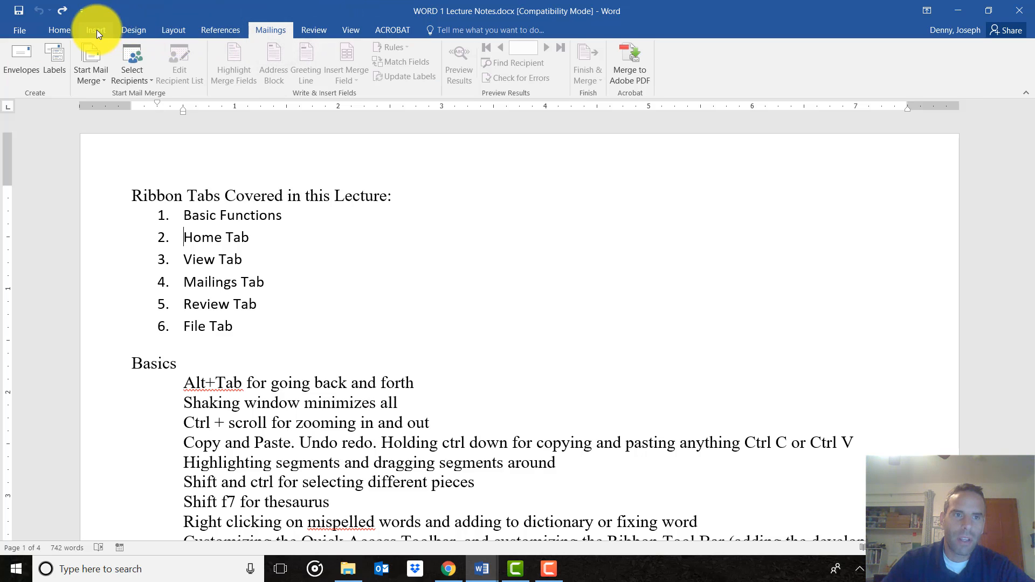
click(320, 32)
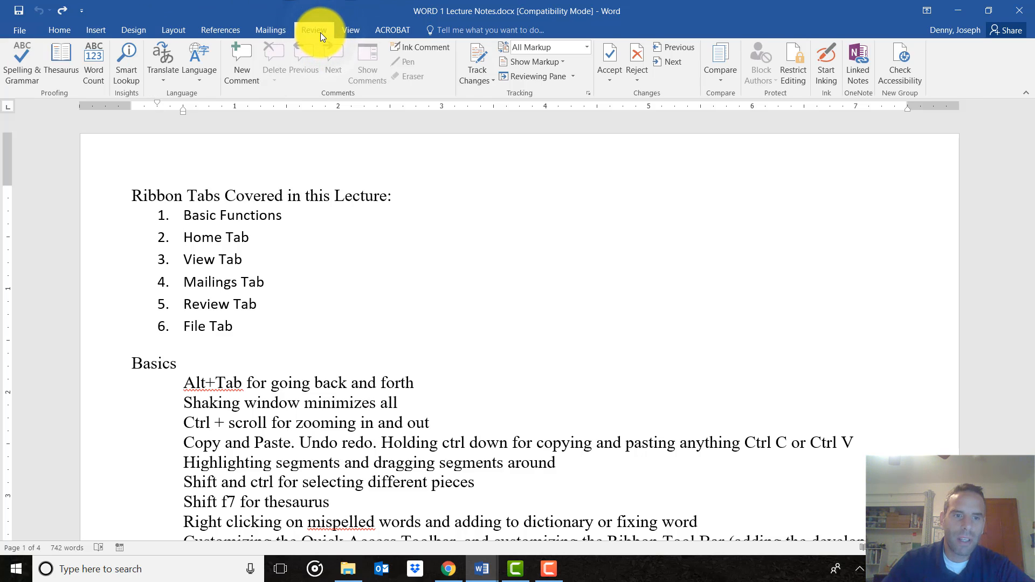
click(20, 30)
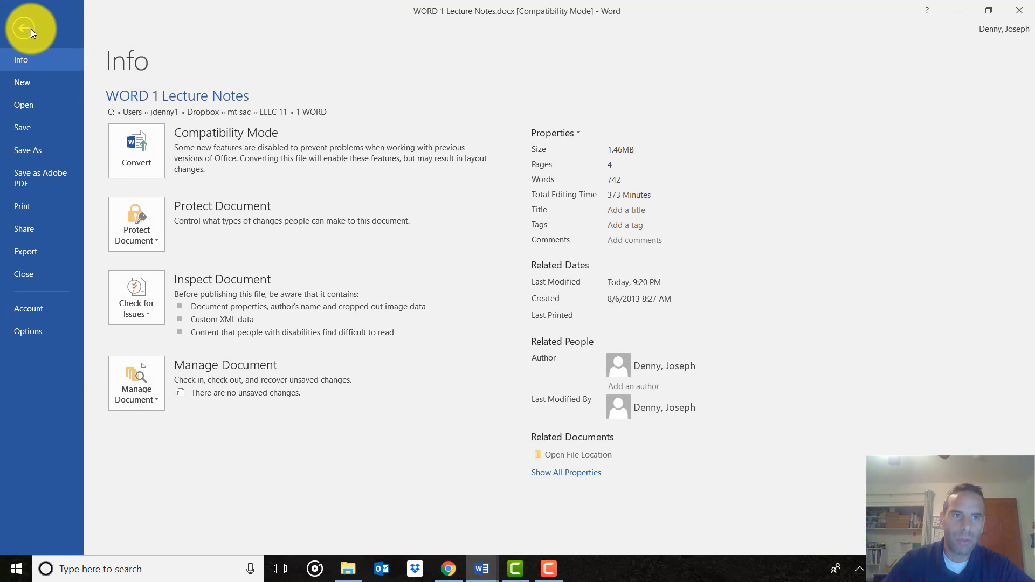
click(24, 30)
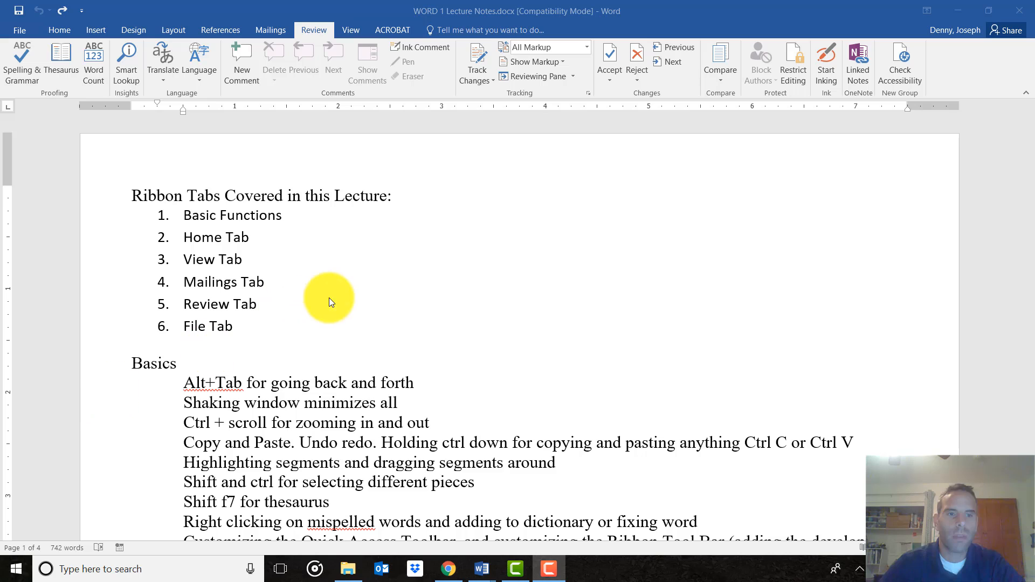
scroll(396, 259, down, 4)
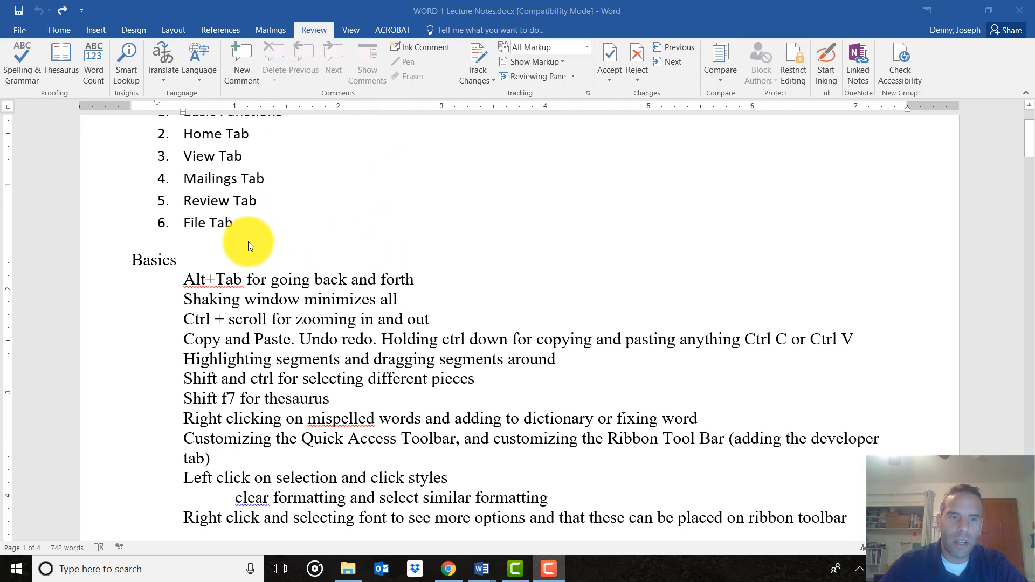
scroll(249, 245, down, 2)
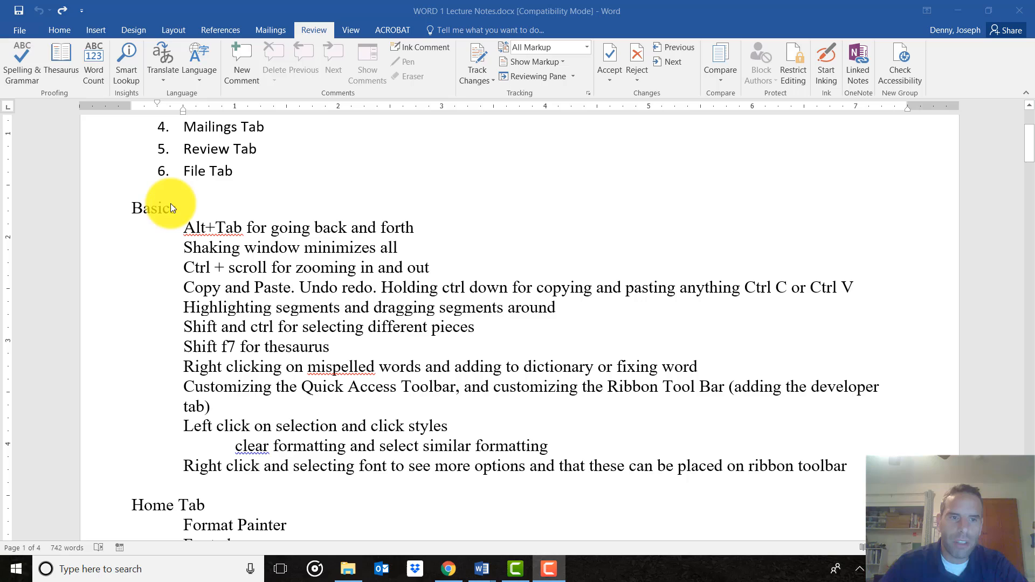
click(134, 208)
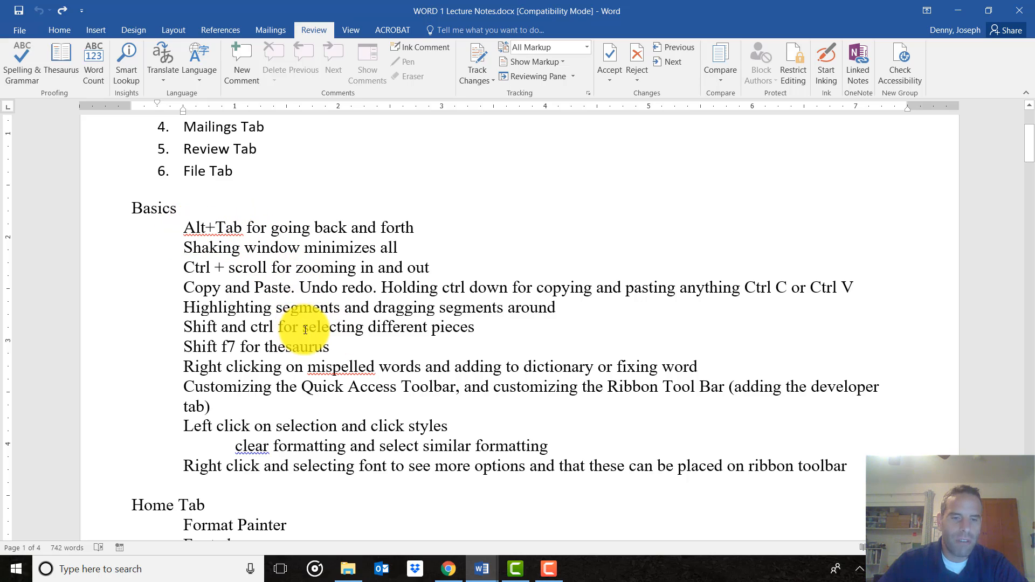
scroll(305, 330, down, 2)
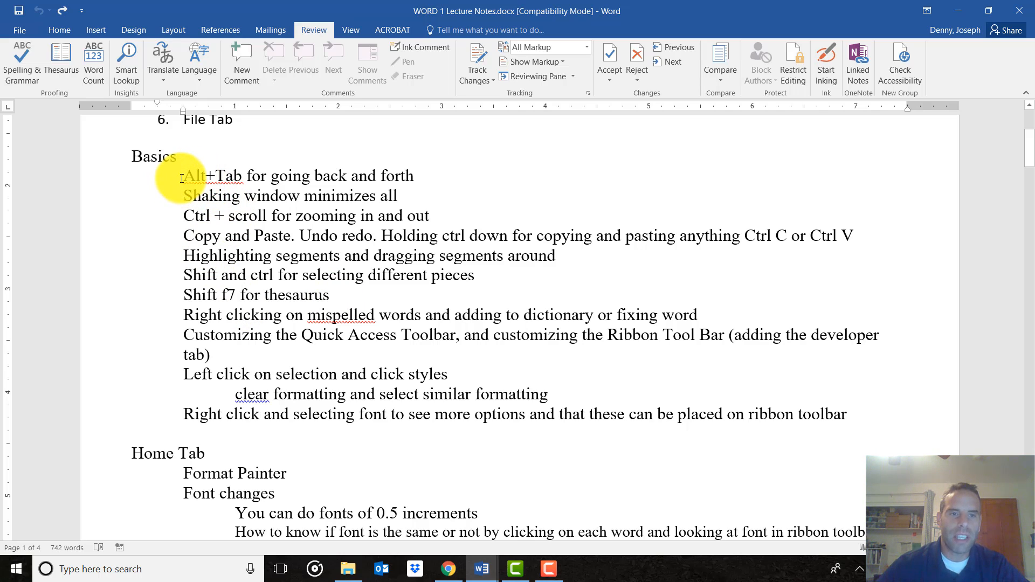
drag(184, 178, 242, 178)
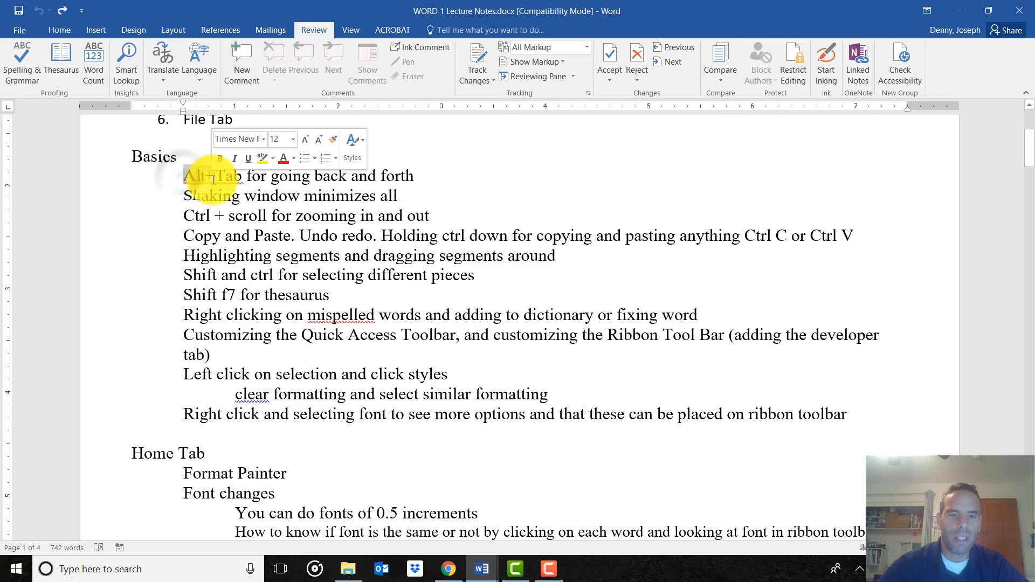
click(262, 195)
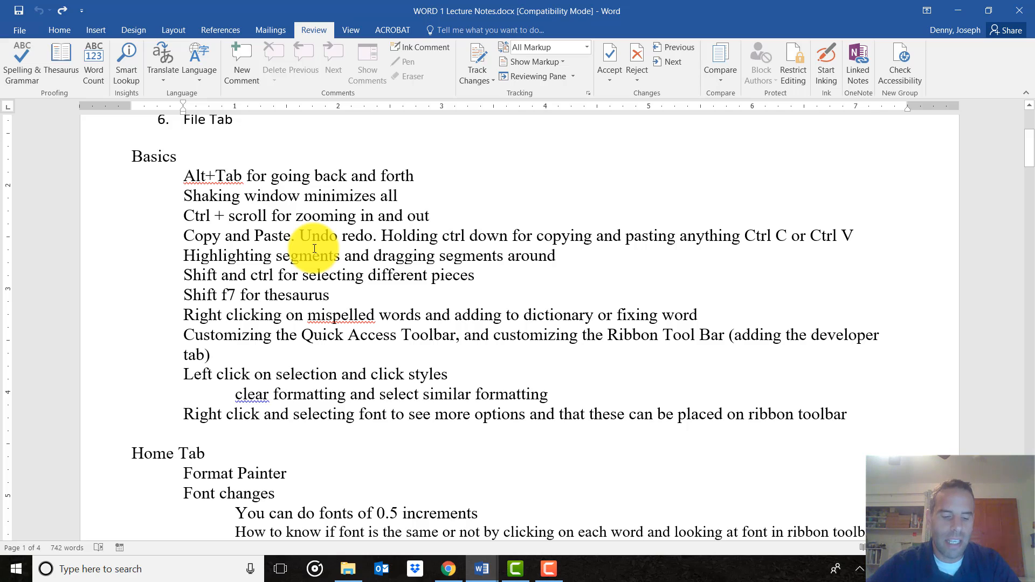
key(alt)
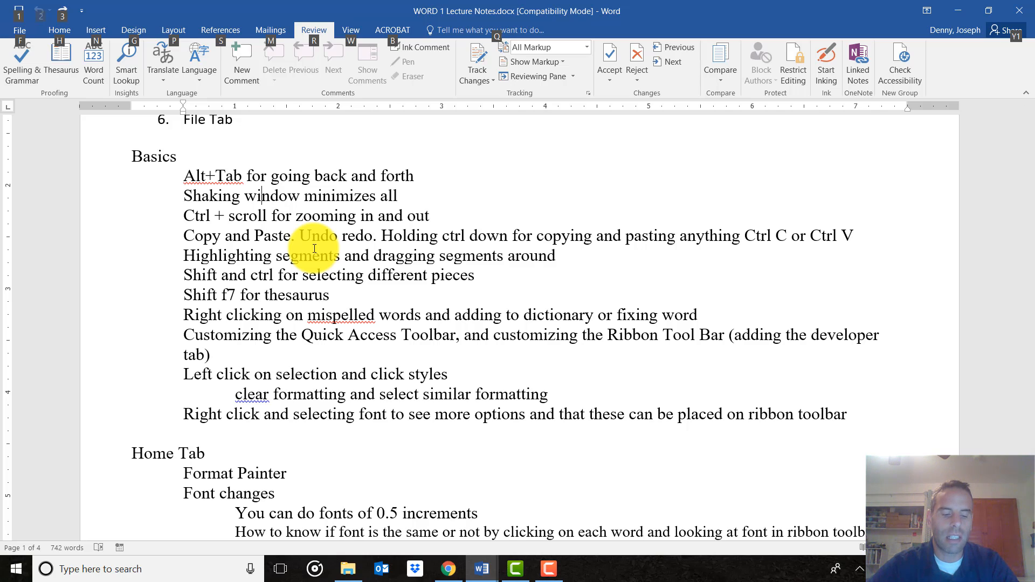
key(alt+Tab)
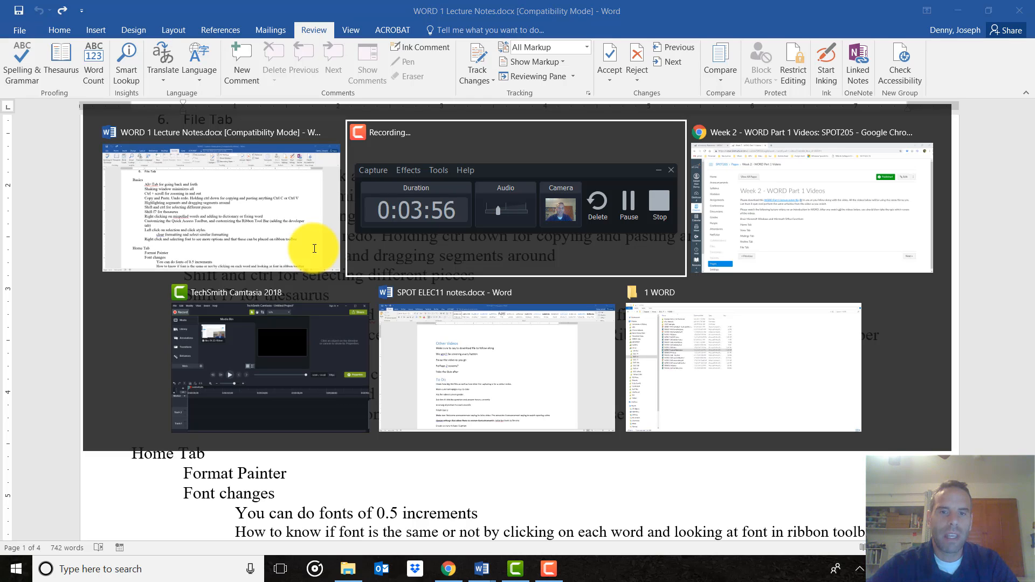
key(alt+Tab)
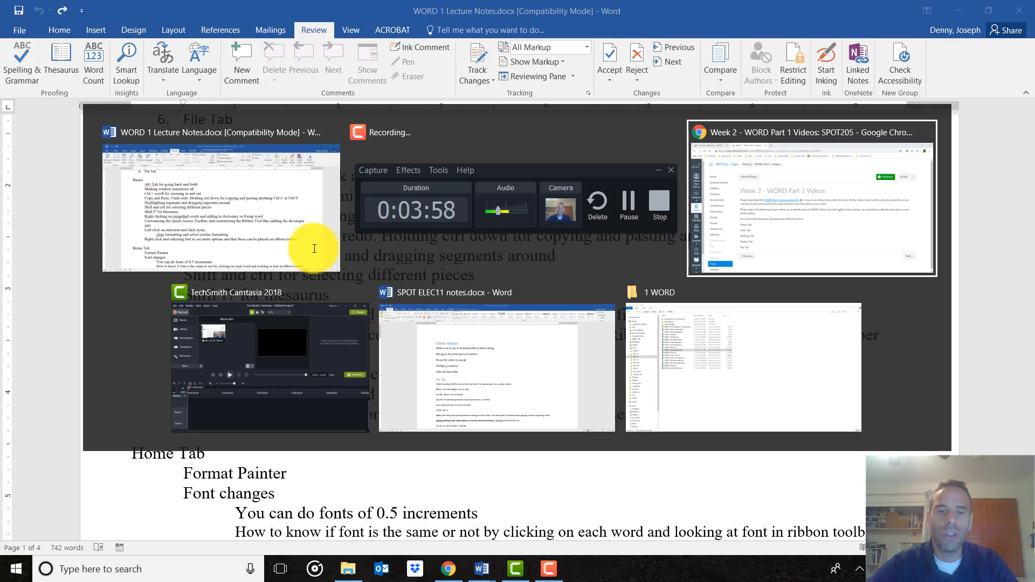
key(alt+Tab)
key(alt+Tab)
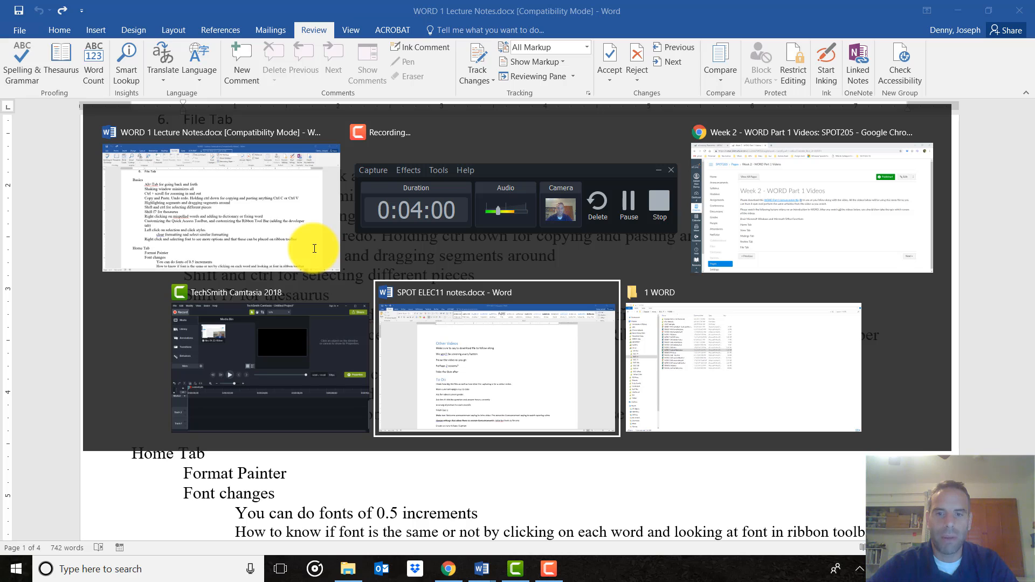
key(alt+Tab)
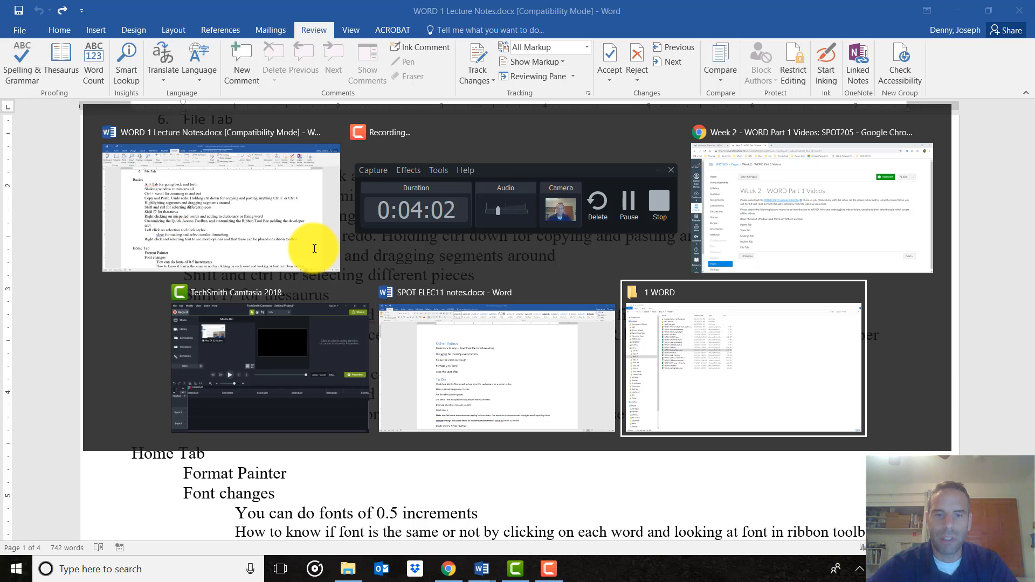
key(alt+Tab)
key(alt+Tab)
key(alt+Tab)
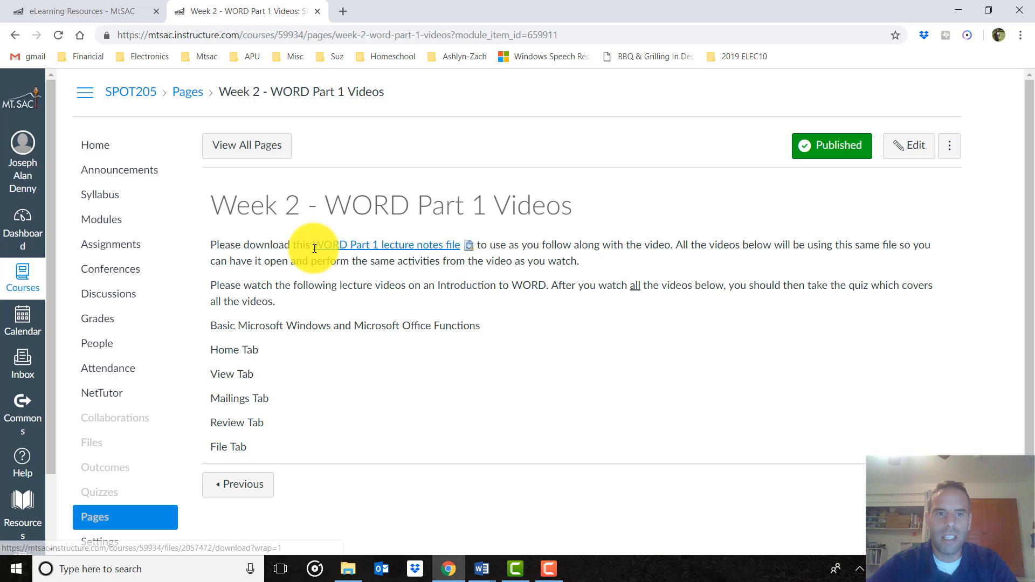
key(alt+Tab)
key(alt+Tab)
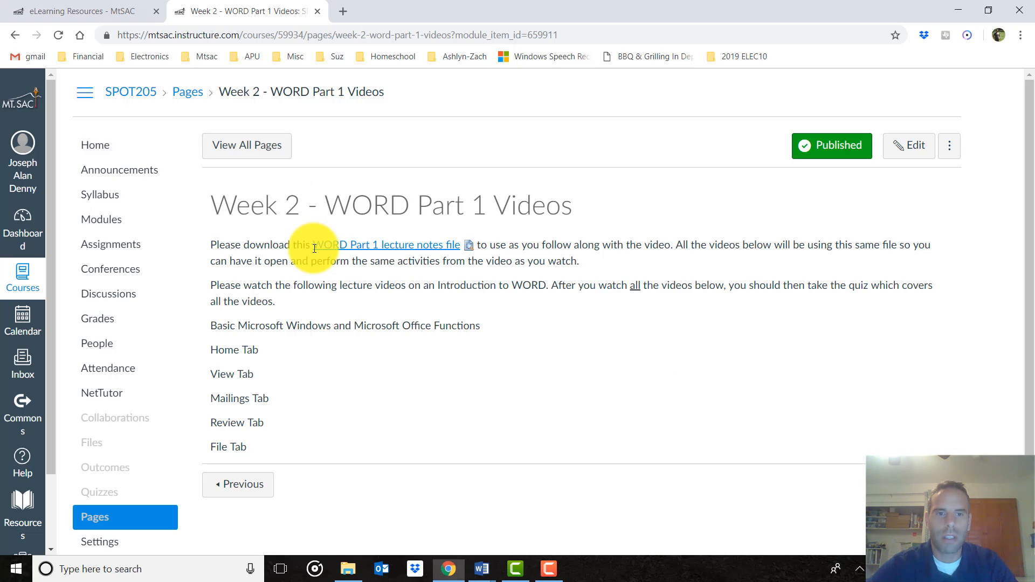
key(alt+Tab)
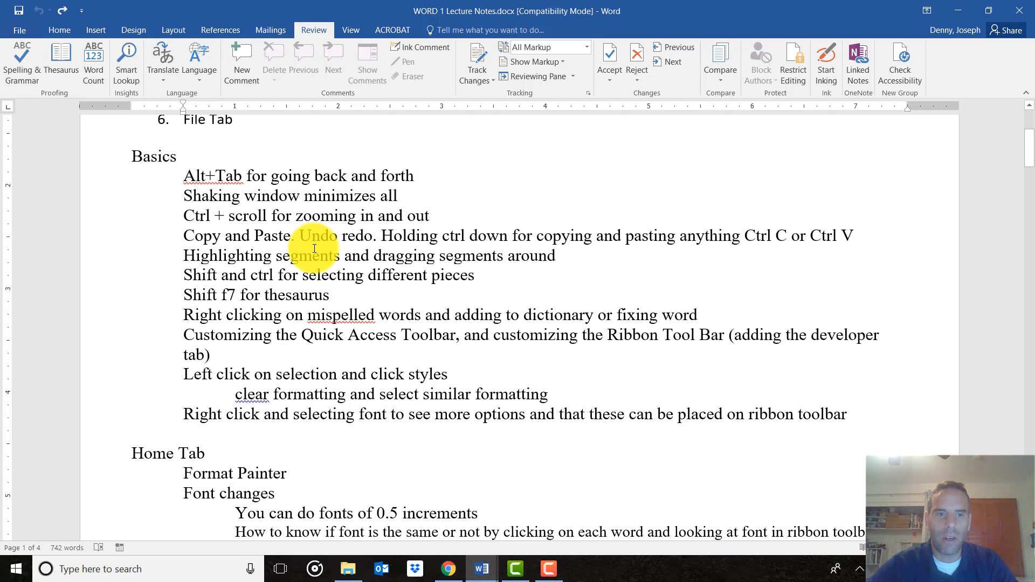
key(alt+Tab)
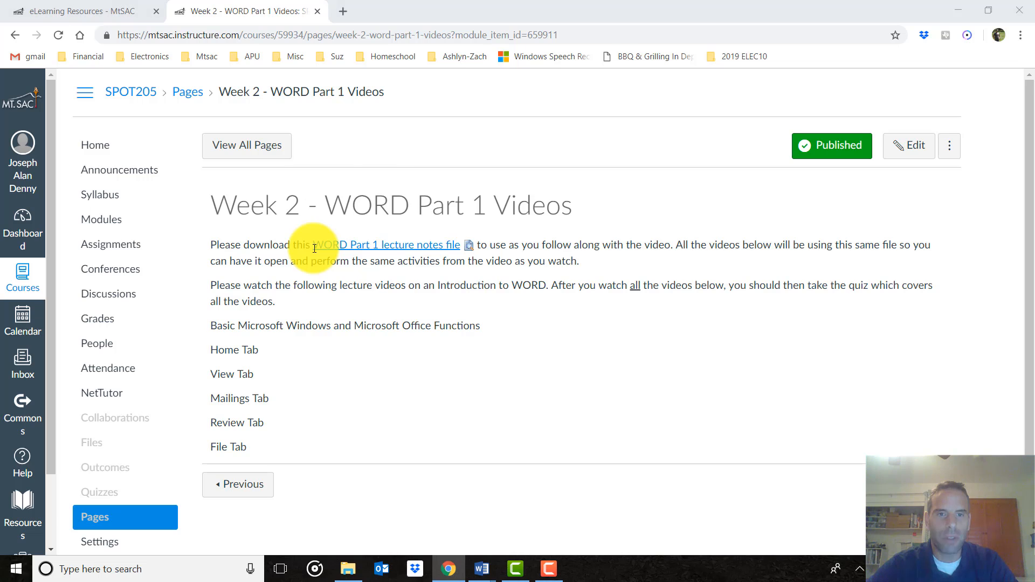
key(alt+Tab)
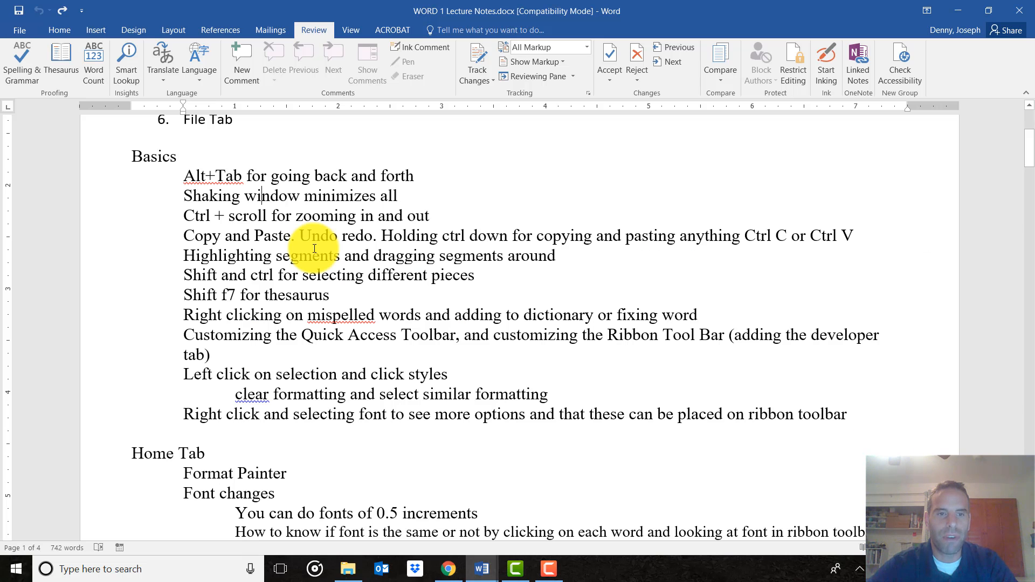
key(alt+Tab)
key(alt+Tab)
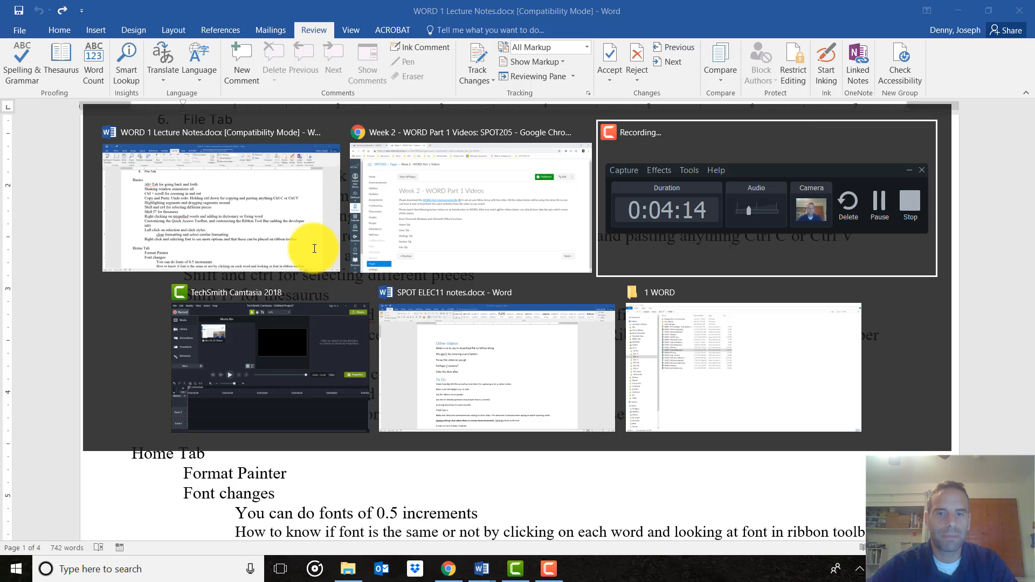
key(alt+Tab)
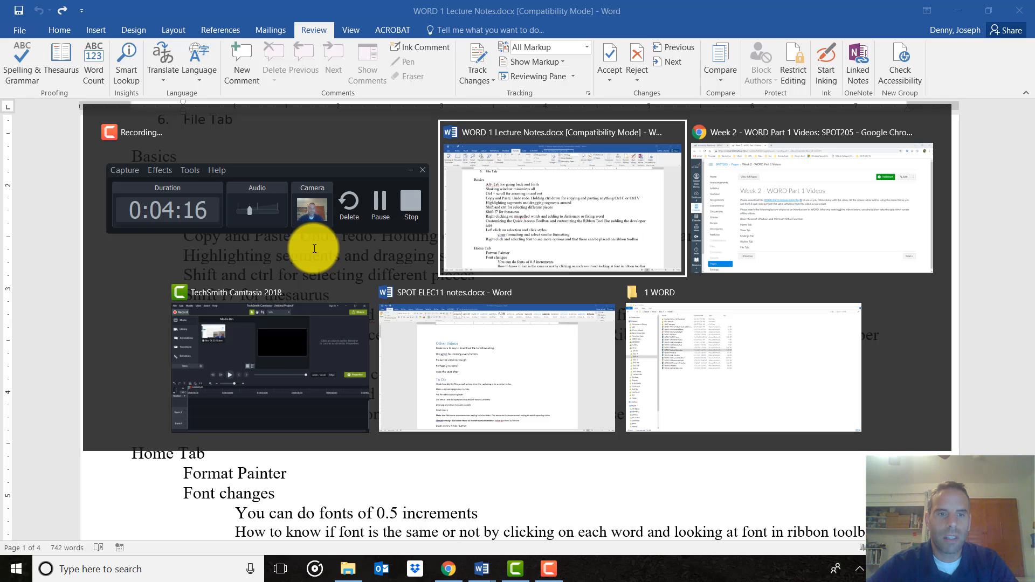
key(alt+Tab)
key(alt+Tab)
key(alt+Tab)
key(alt+Tab)
key(alt+Tab)
key(alt+Tab)
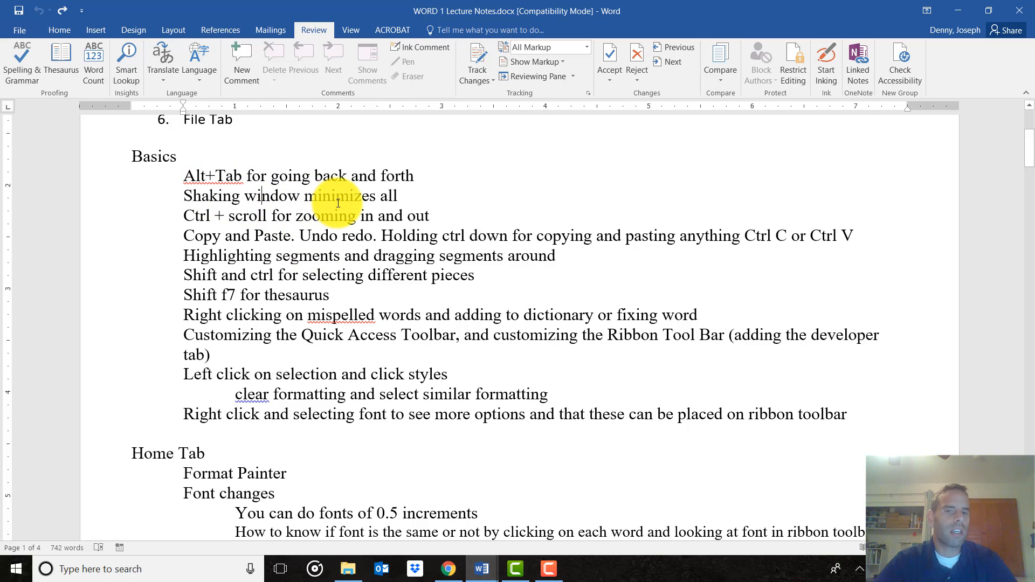
double_click(673, 22)
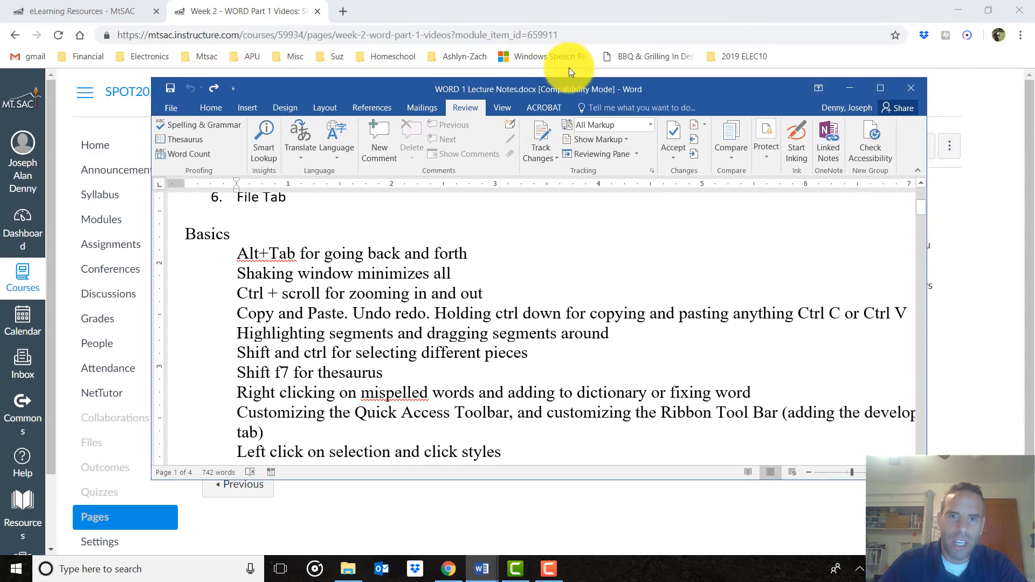
drag(568, 92, 551, 135)
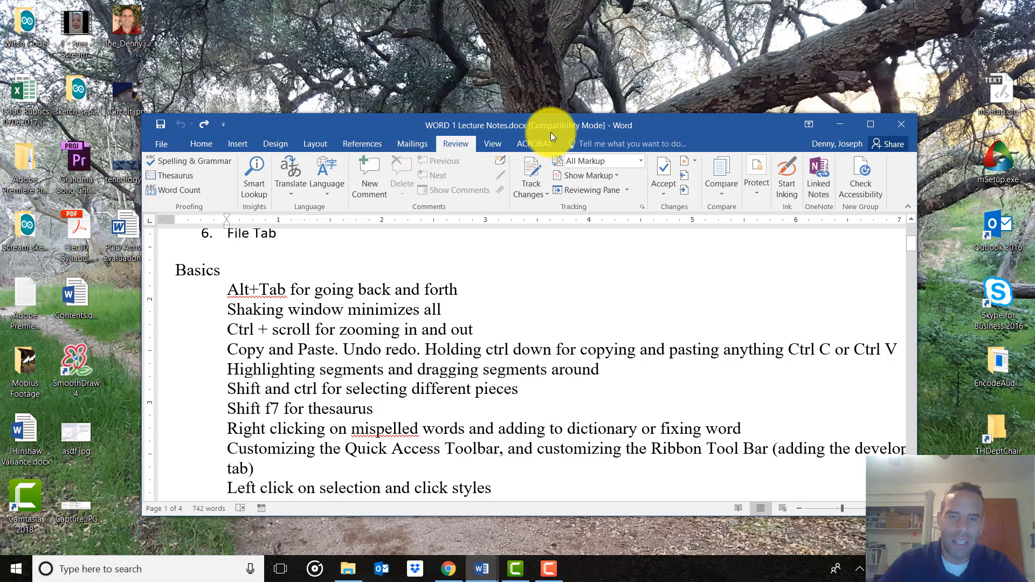
drag(545, 124, 528, 63)
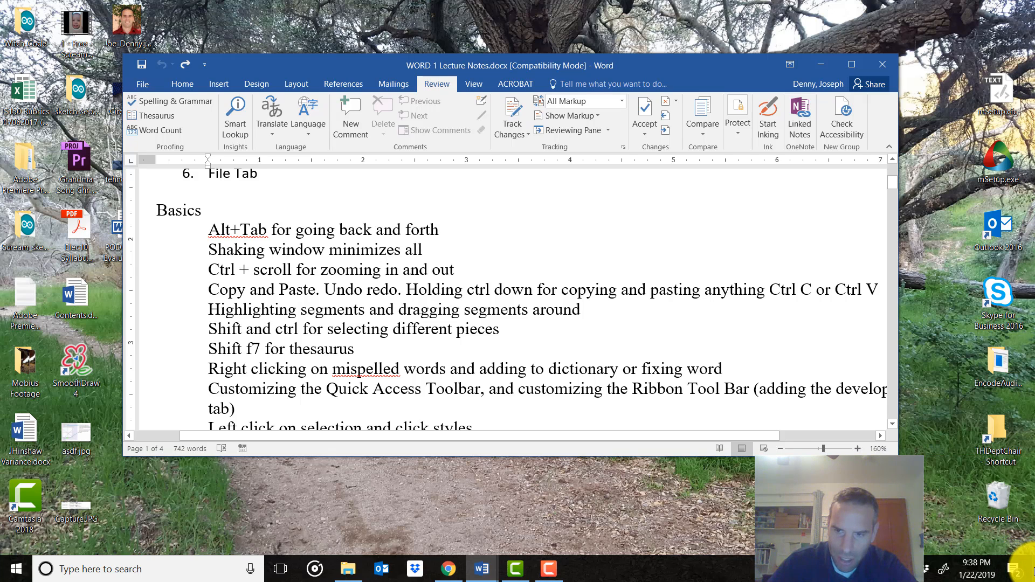
click(1030, 570)
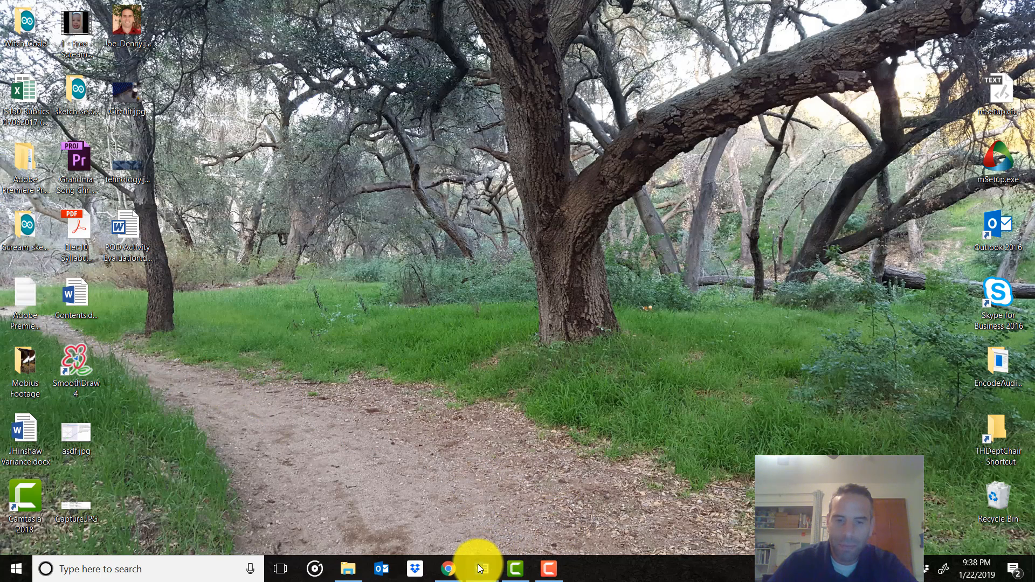
mouse_move(481, 567)
click(529, 520)
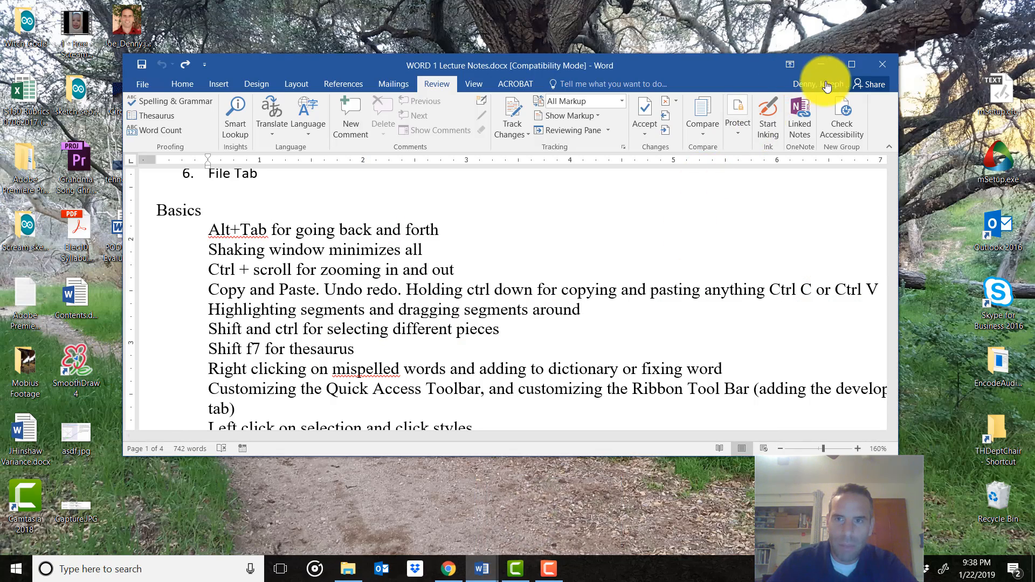
click(851, 64)
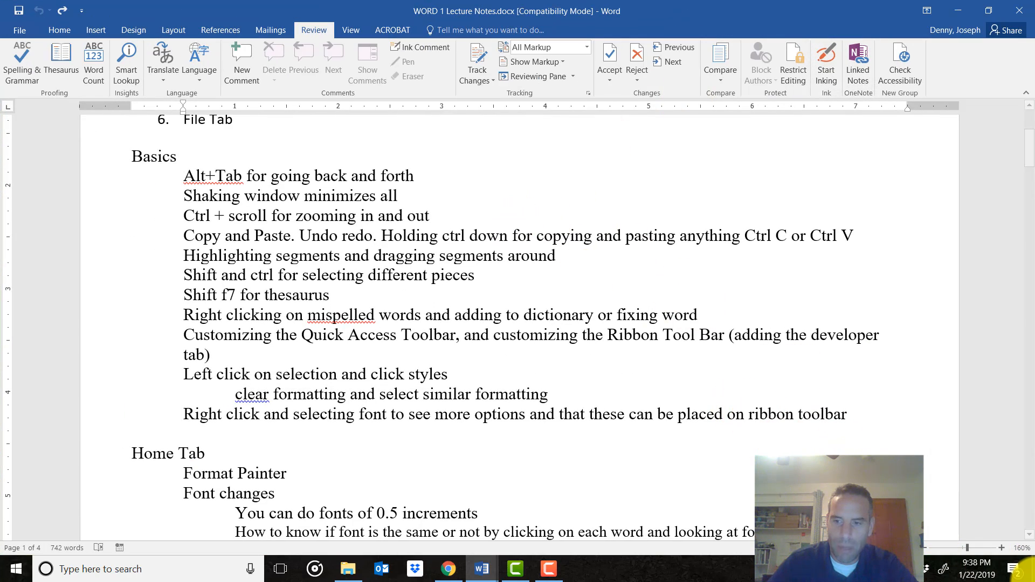
key(super+d)
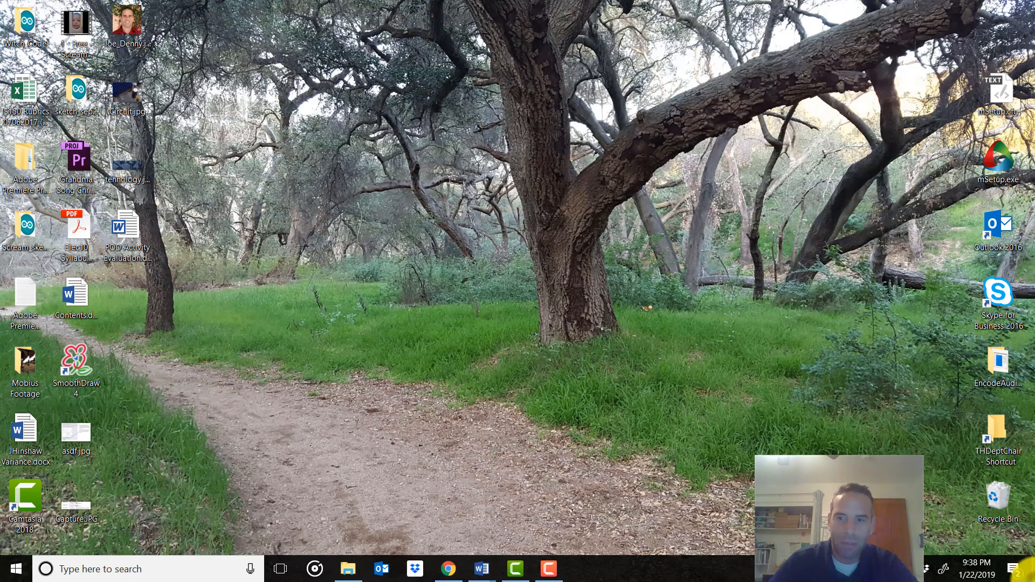
mouse_move(469, 571)
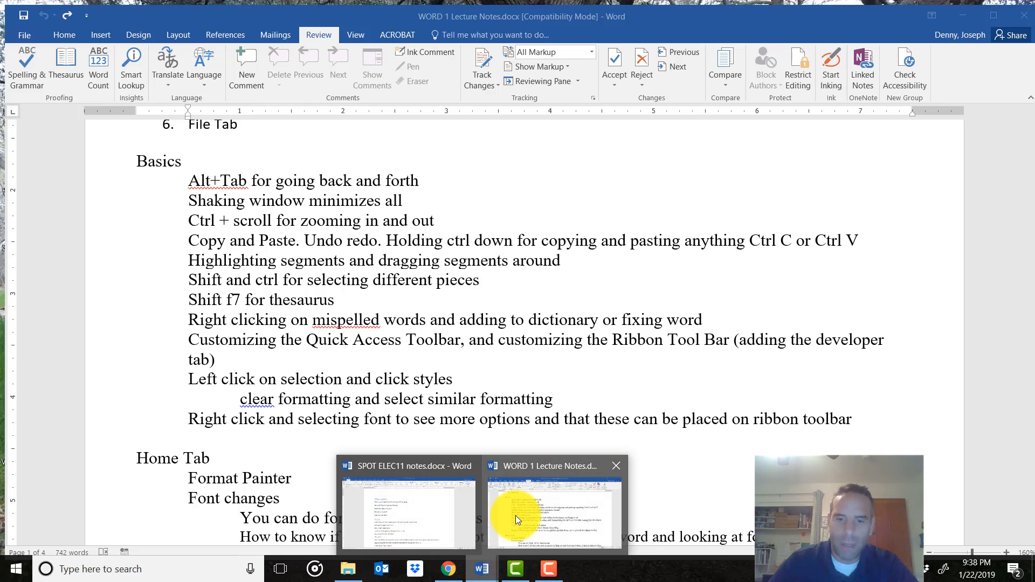
click(515, 516)
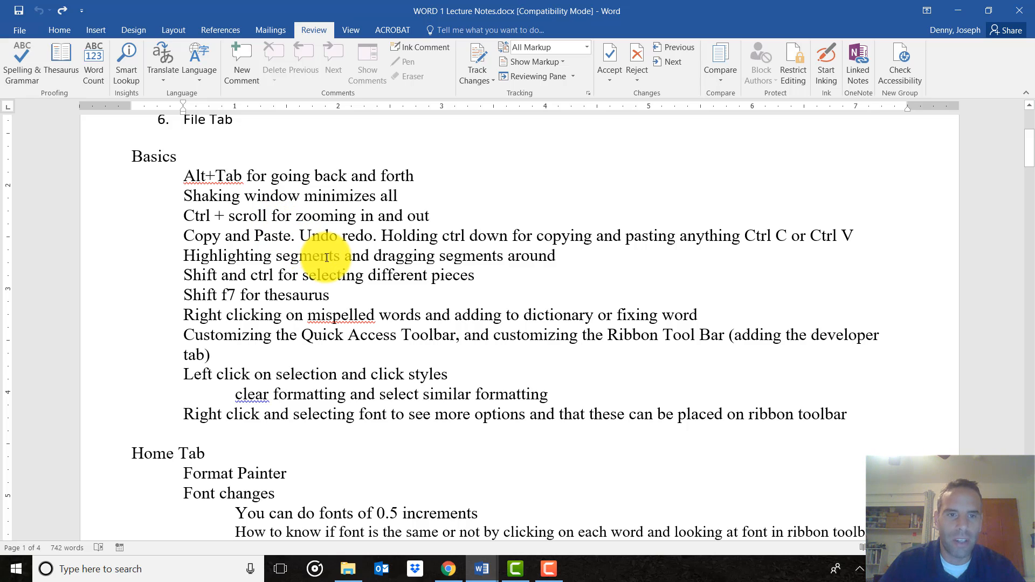
ctrl+scroll(358, 258, up, 2)
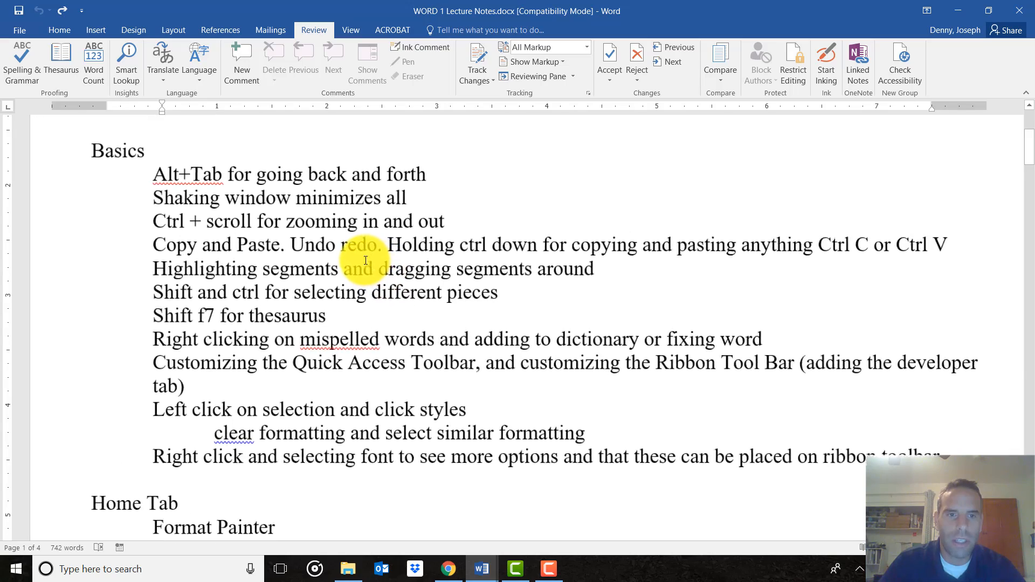
ctrl+scroll(365, 260, down, 3)
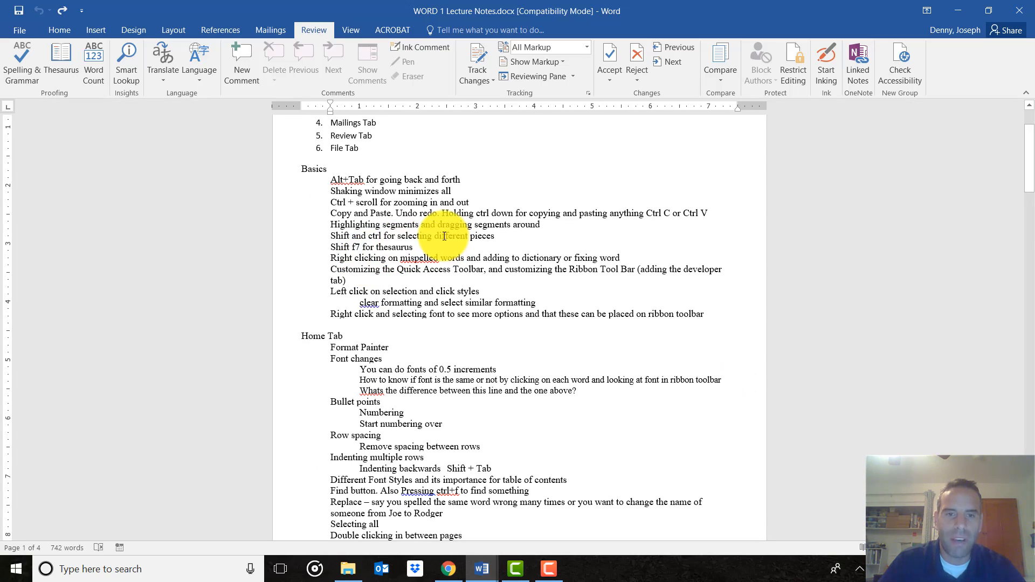
ctrl+scroll(443, 236, up, 3)
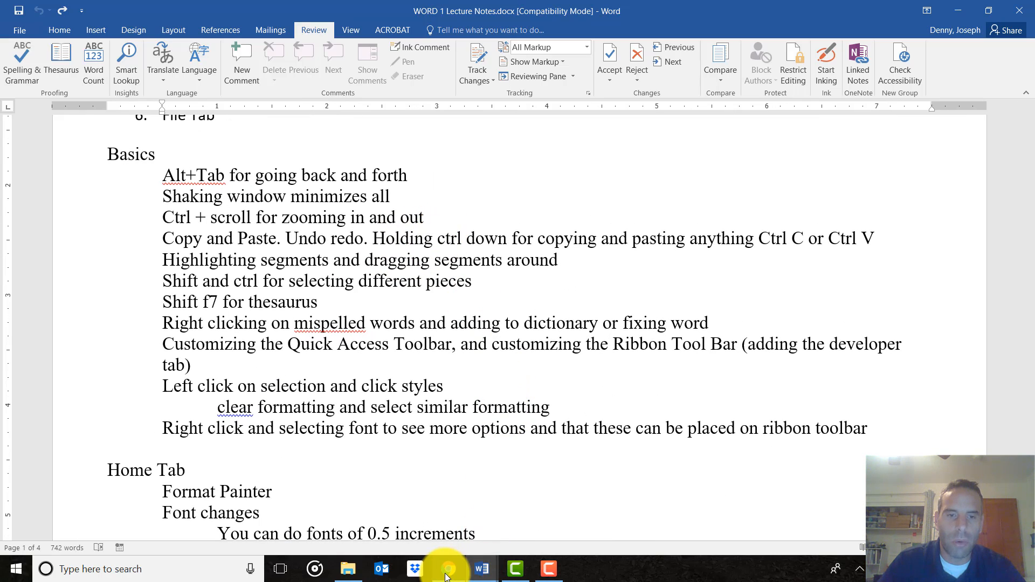
mouse_move(446, 575)
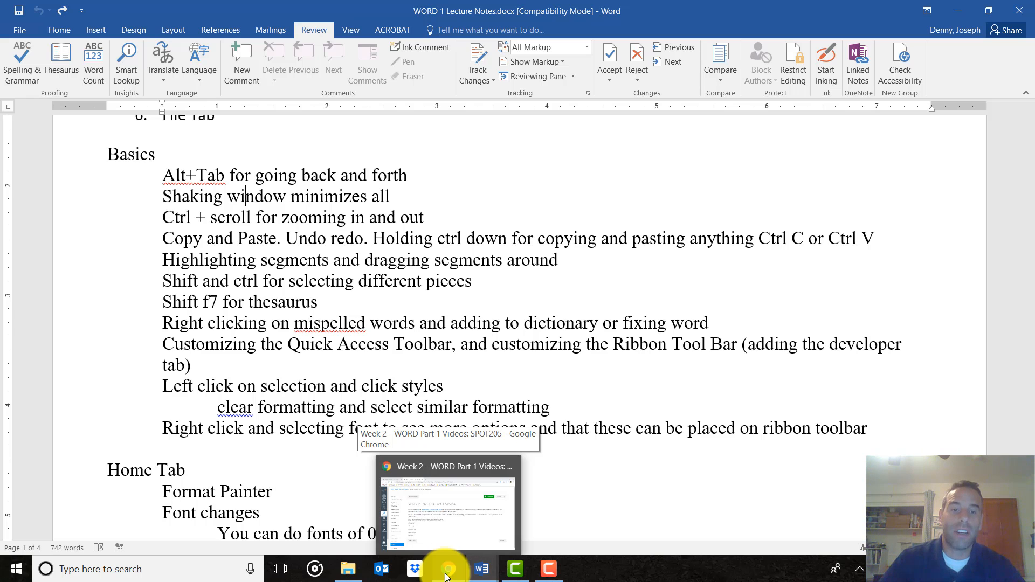
click(446, 576)
ctrl+scroll(450, 289, up, 3)
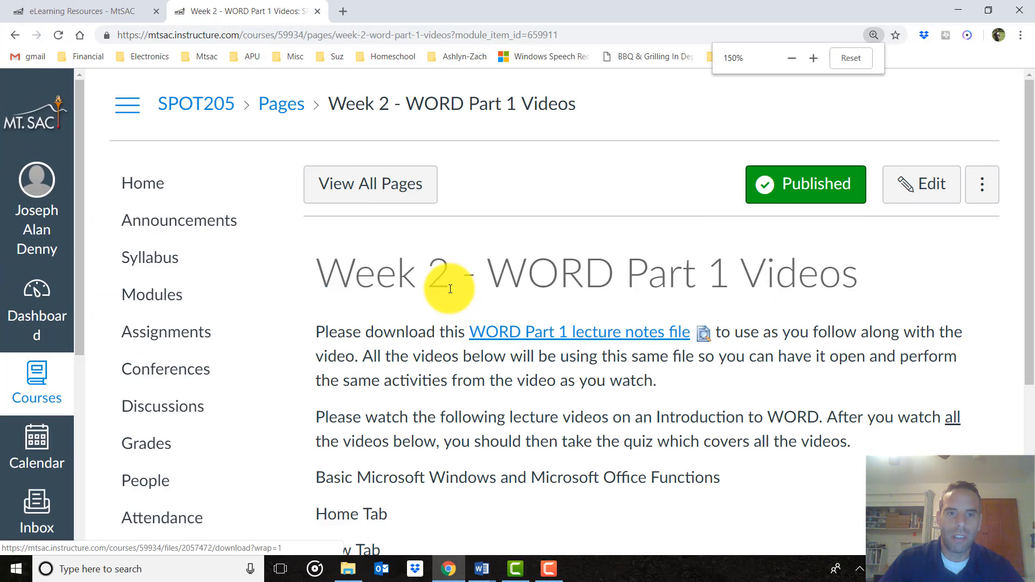
ctrl+scroll(450, 289, down, 3)
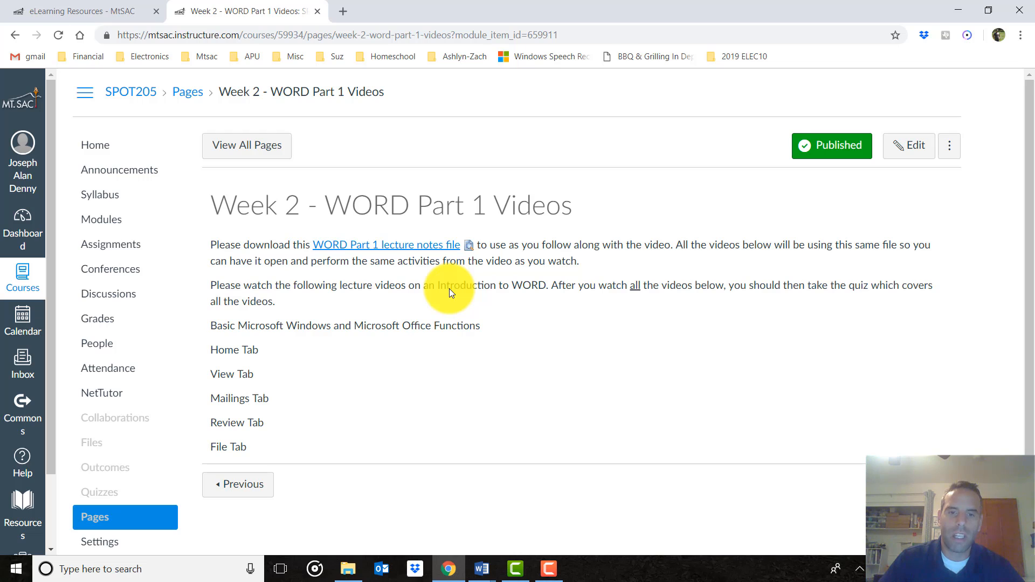
mouse_move(482, 566)
click(517, 515)
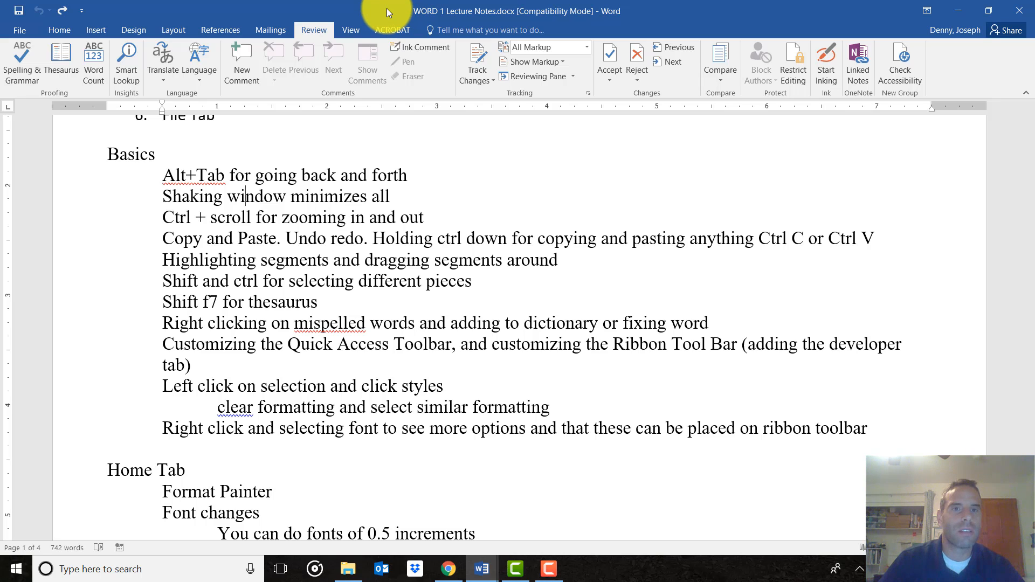
drag(386, 8, 507, 96)
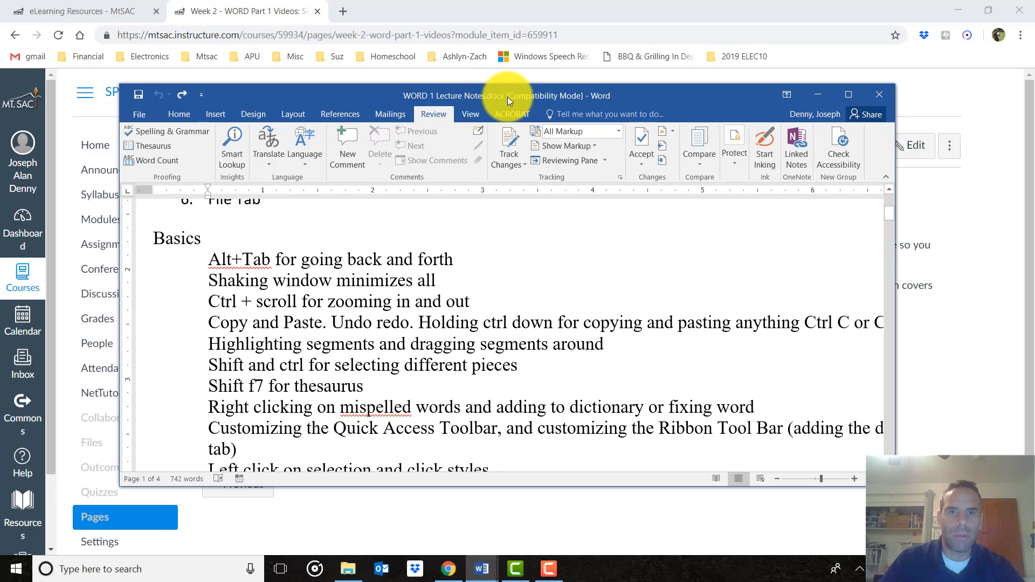
drag(507, 96, 478, 93)
drag(563, 92, 1032, 146)
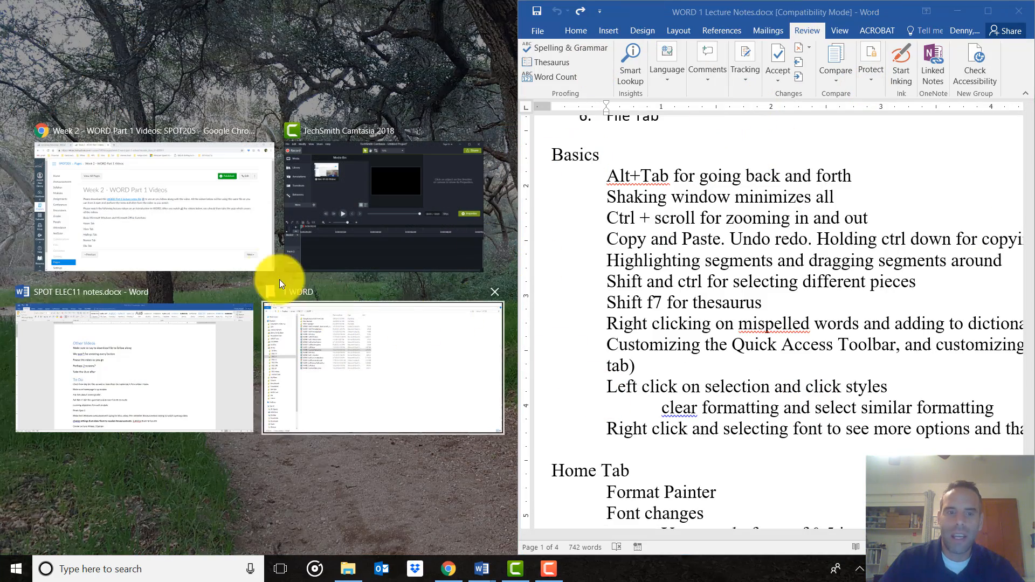
click(169, 217)
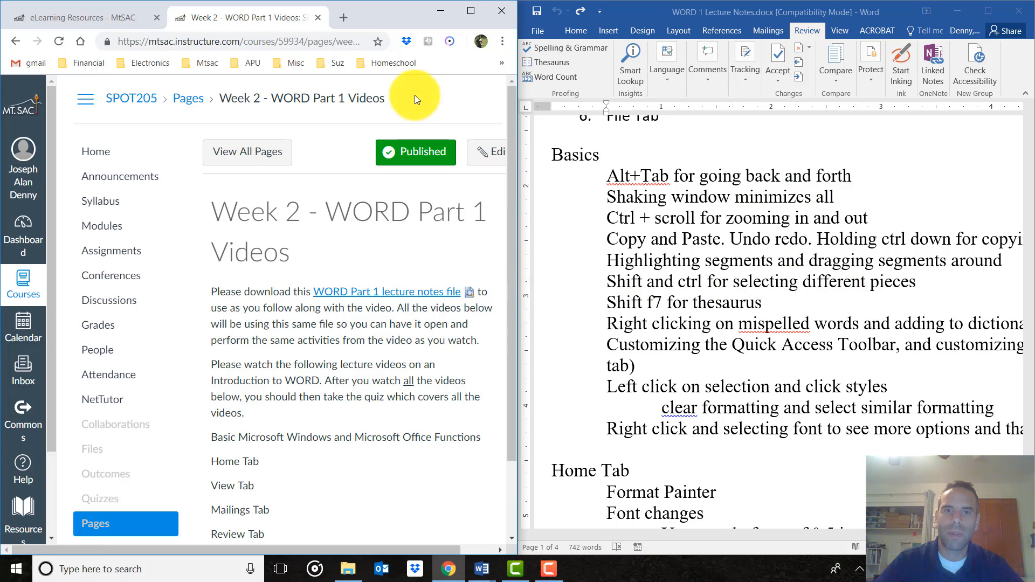
click(440, 10)
drag(703, 22, 1032, 214)
double_click(843, 11)
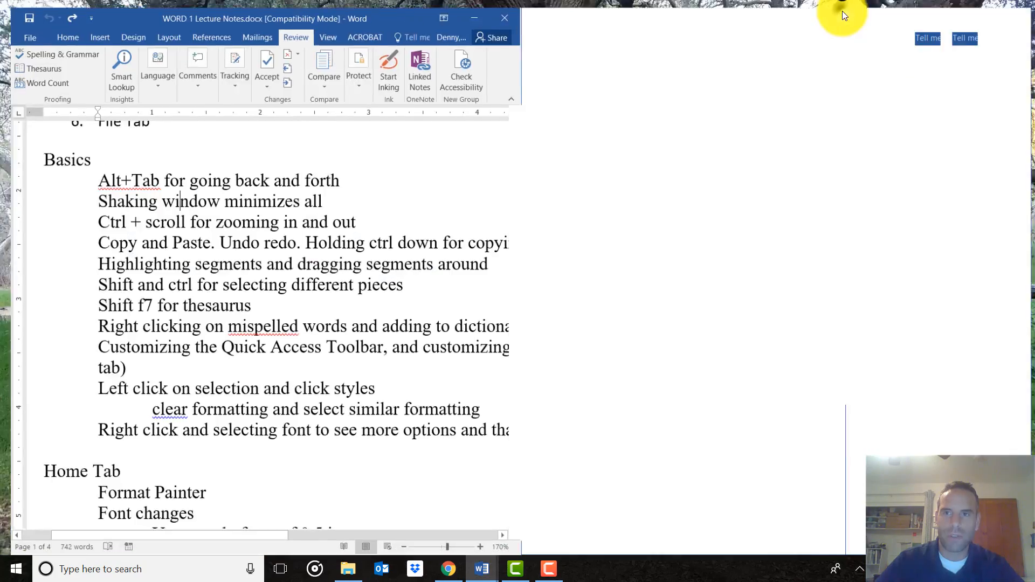
drag(672, 7, 316, 76)
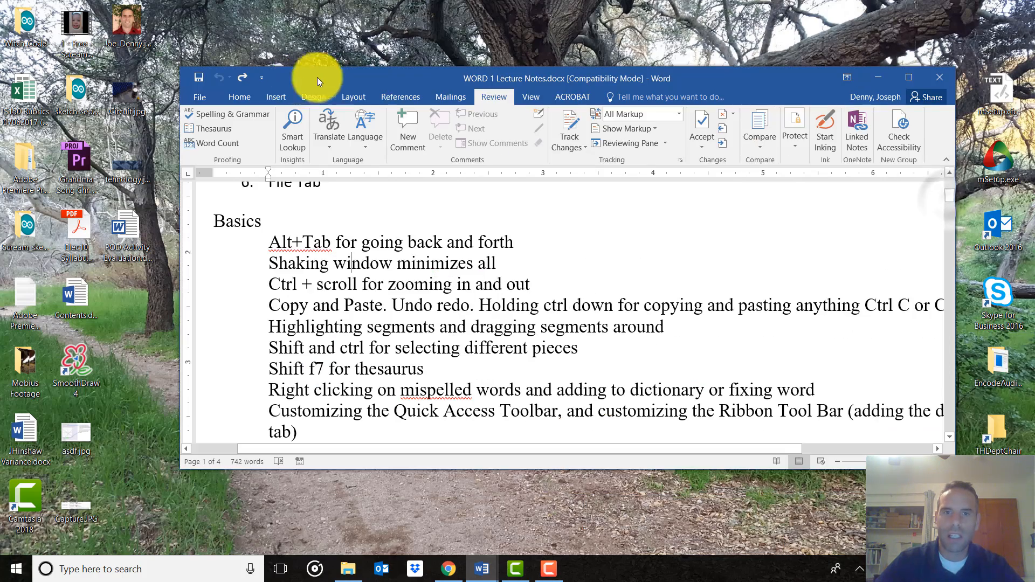
double_click(382, 76)
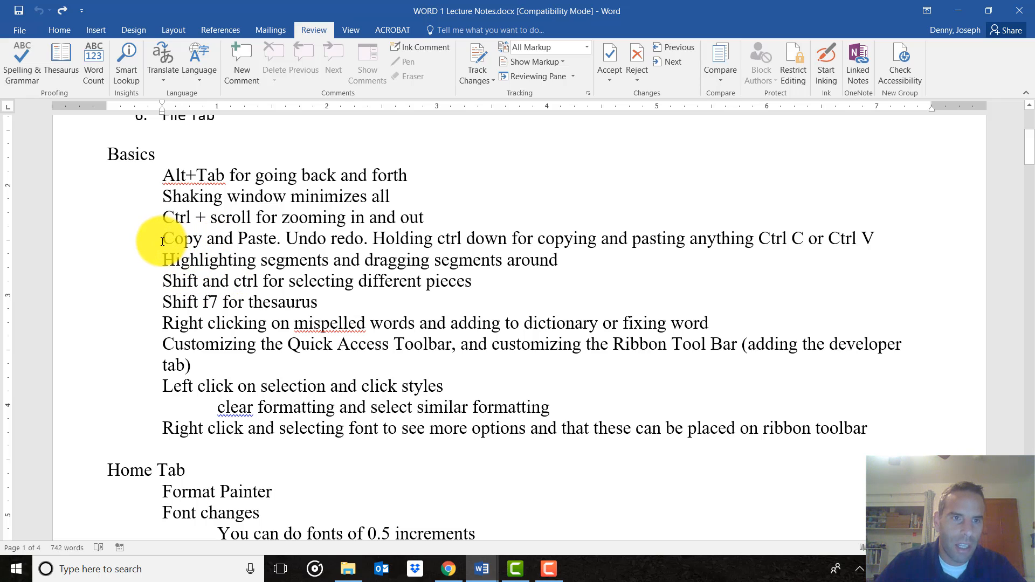
Paste a duplicate of the 'Copy and Paste' line below it, then undo it and delete the blank line
click(57, 32)
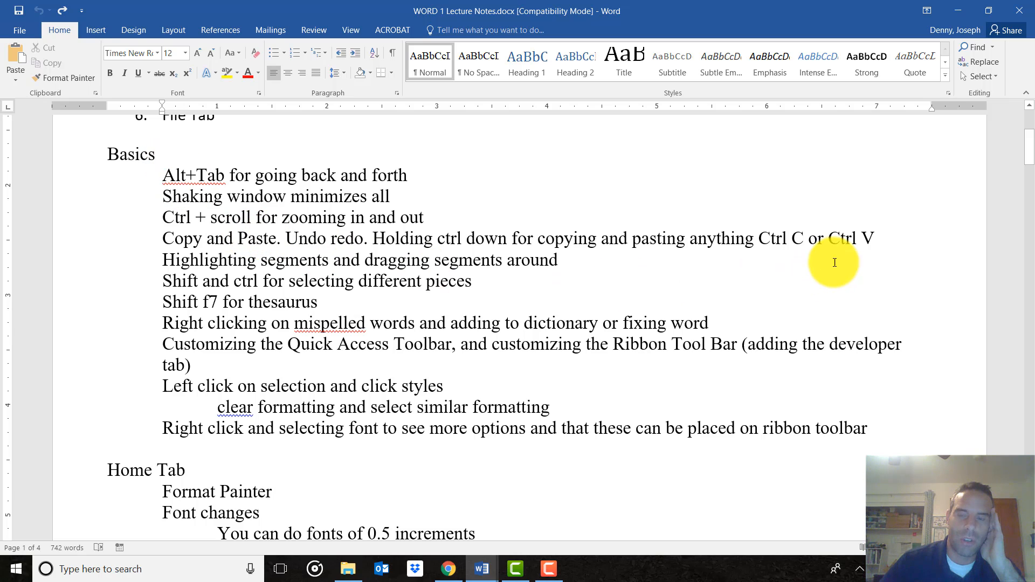
drag(162, 238, 878, 239)
key(ctrl+c)
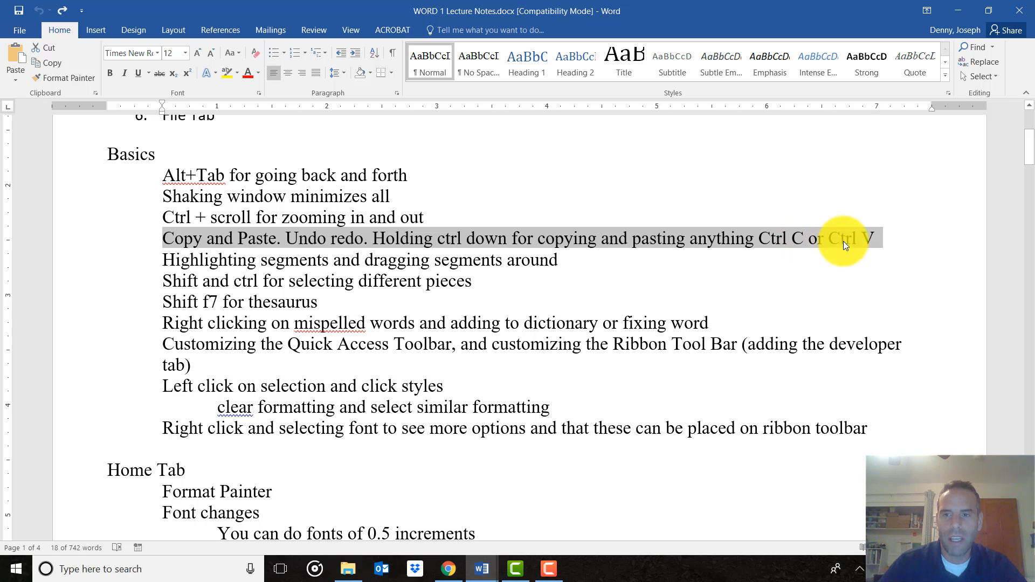
click(883, 231)
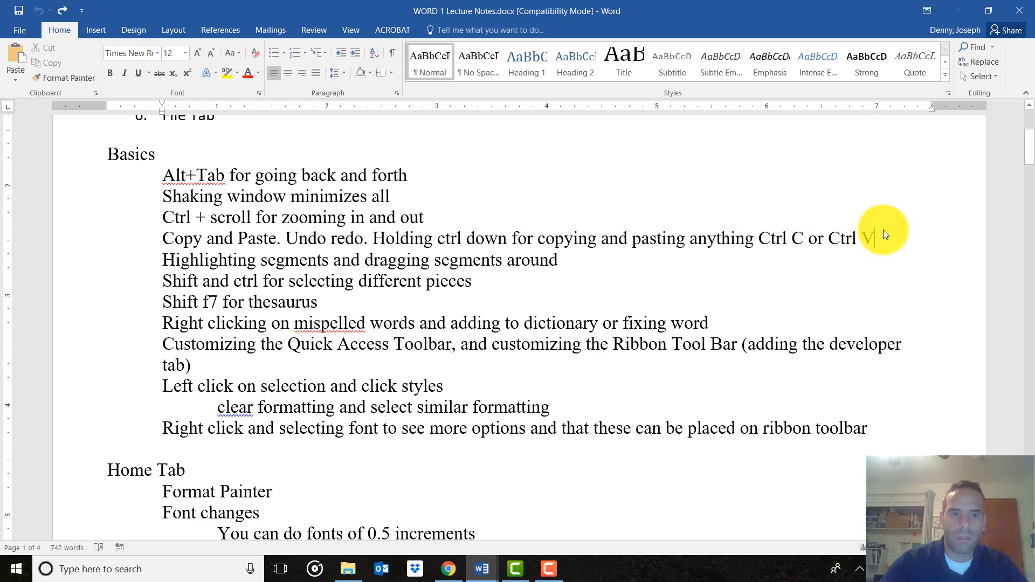
key(Return)
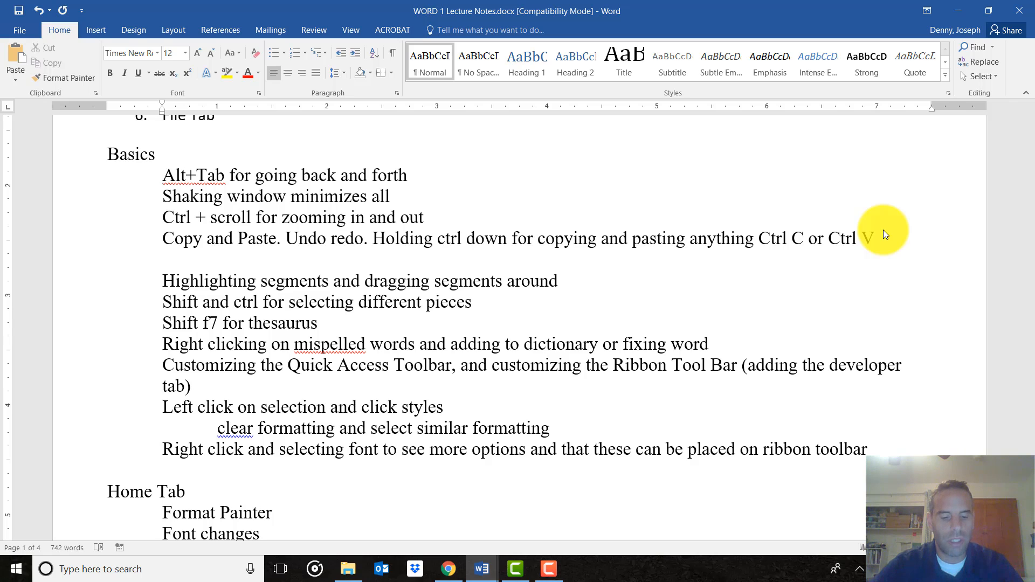
key(ctrl+v)
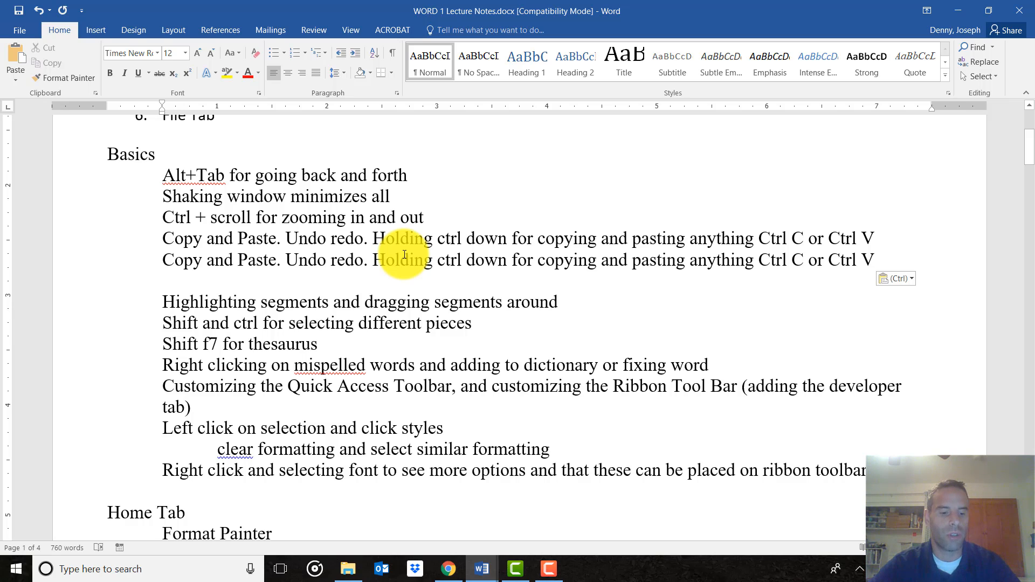
key(ctrl+z)
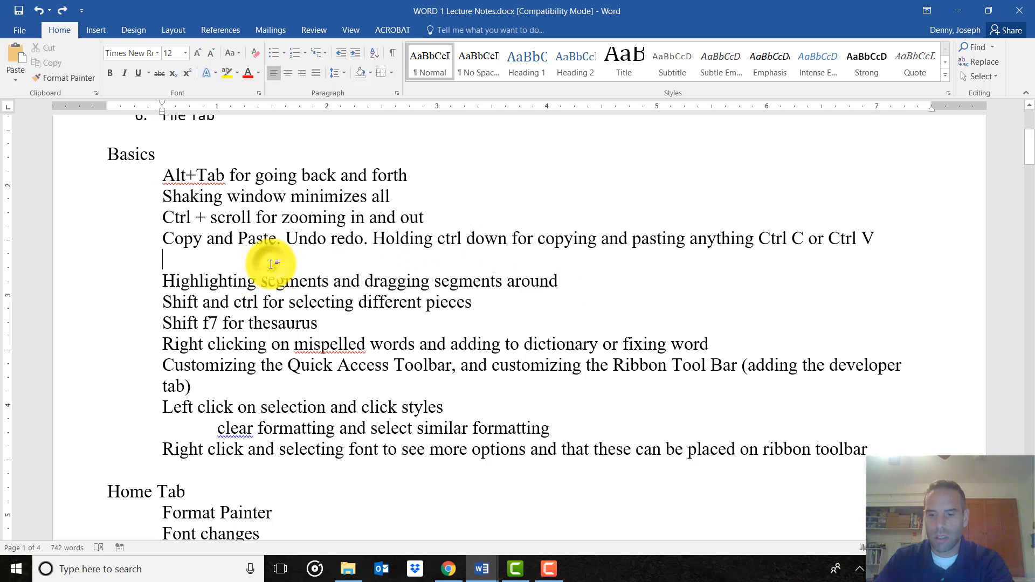
key(BackSpace)
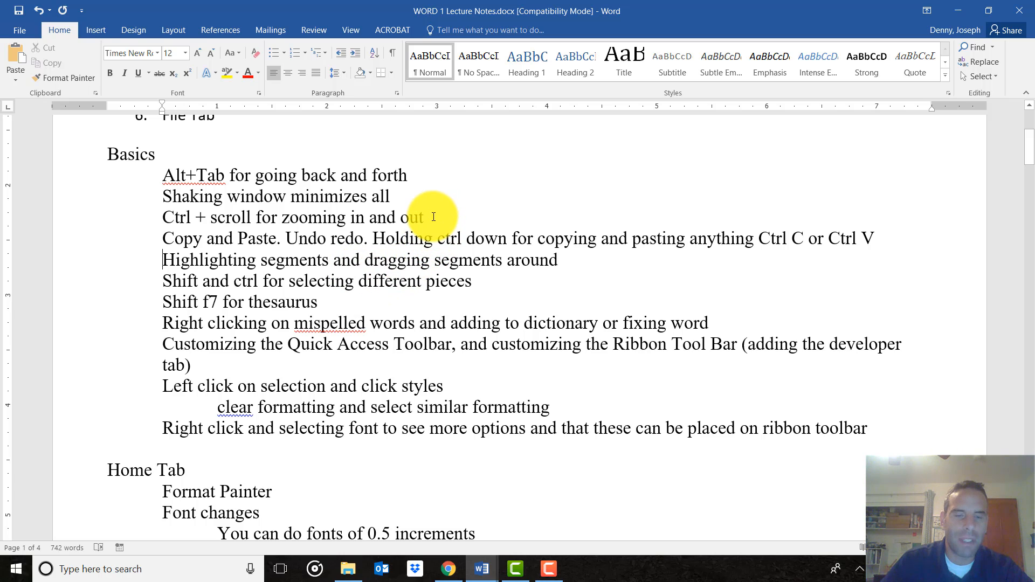
Select the 'Ctrl + scroll' and 'Highlighting segments' lines together as one multi-selection
drag(433, 216, 168, 260)
drag(440, 229, 192, 224)
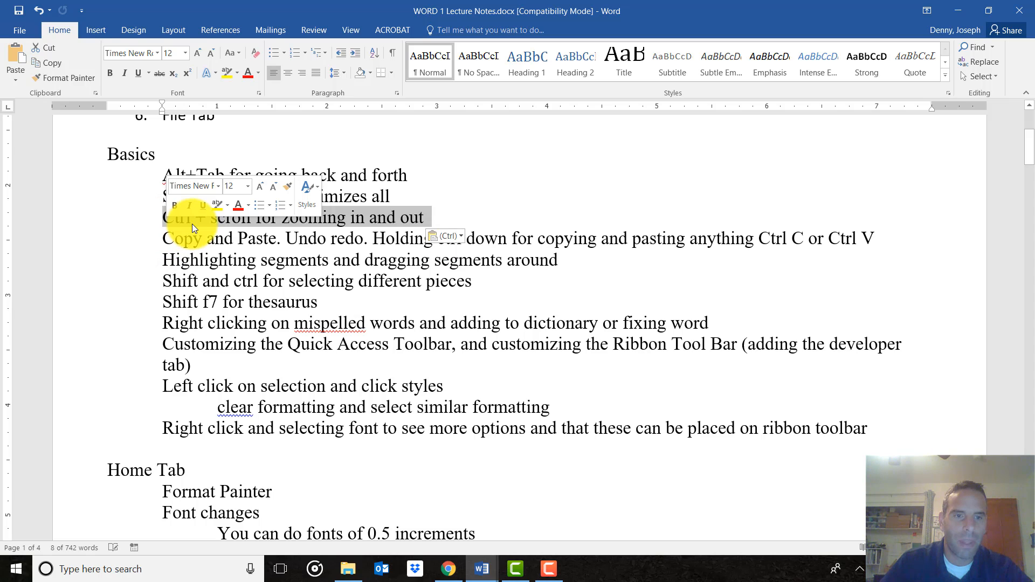
click(457, 211)
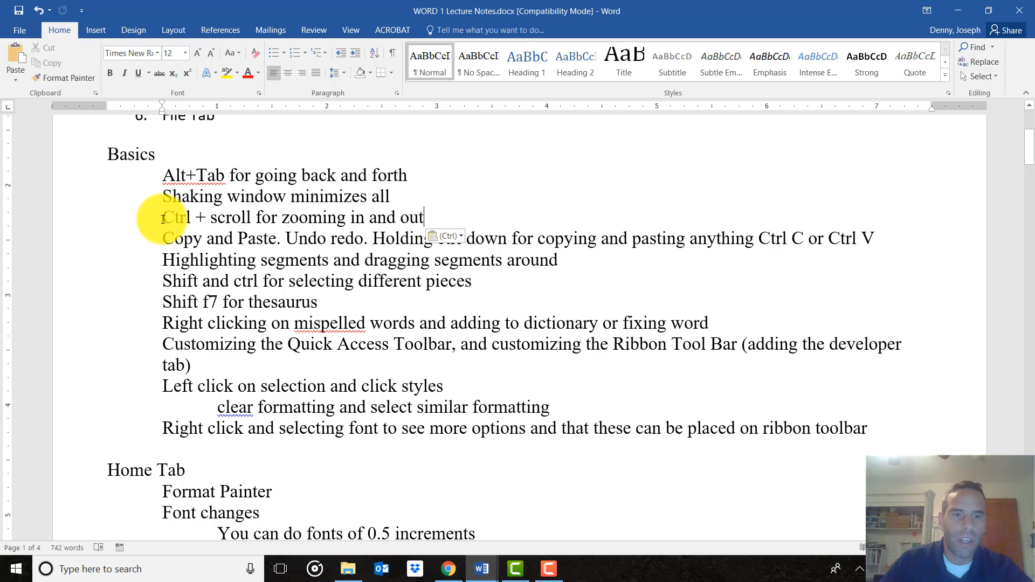
drag(163, 219, 566, 261)
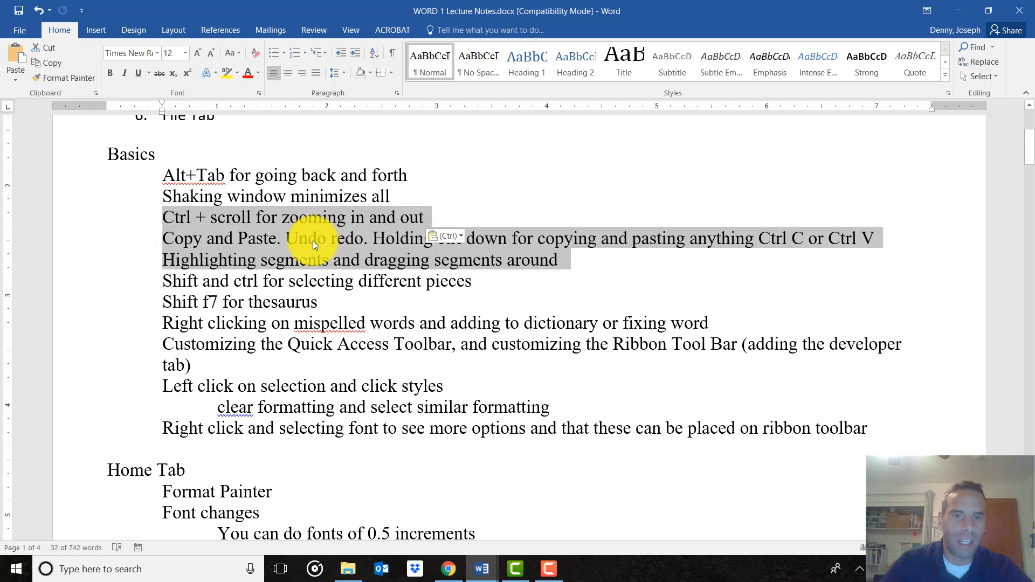
click(272, 218)
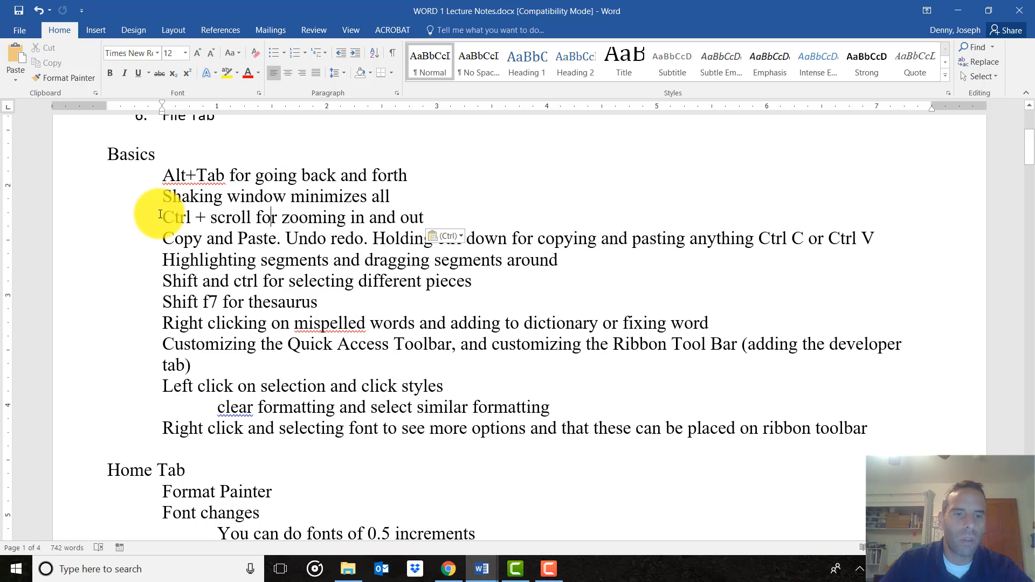
drag(160, 216, 420, 216)
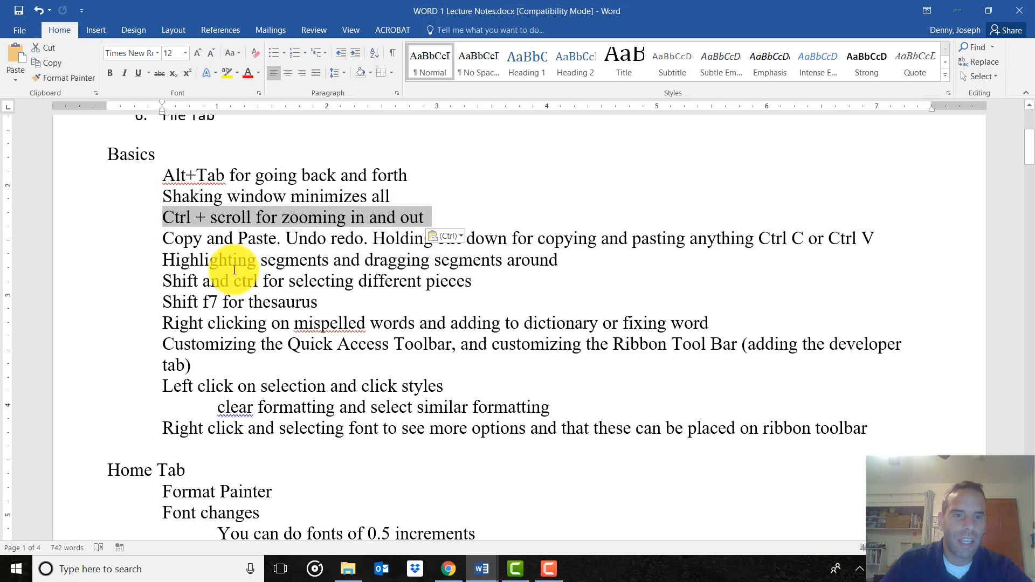
drag(162, 261, 545, 258)
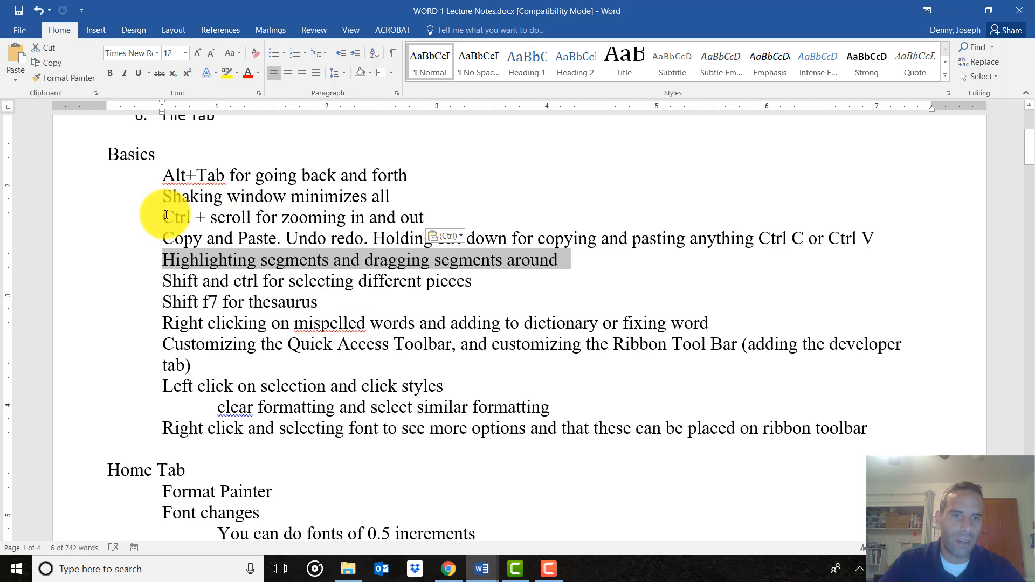
drag(163, 218, 418, 212)
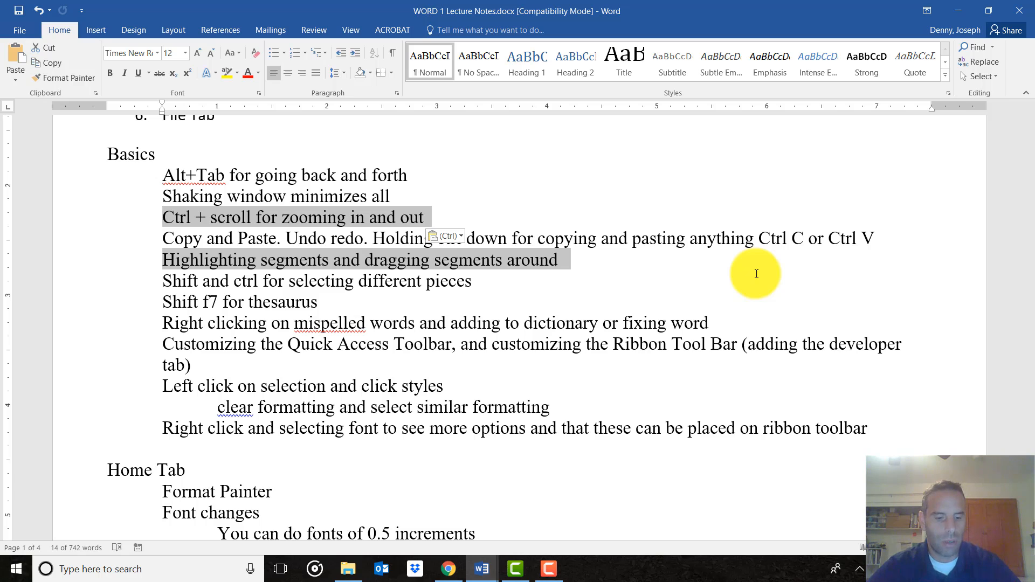
key(ctrl+c)
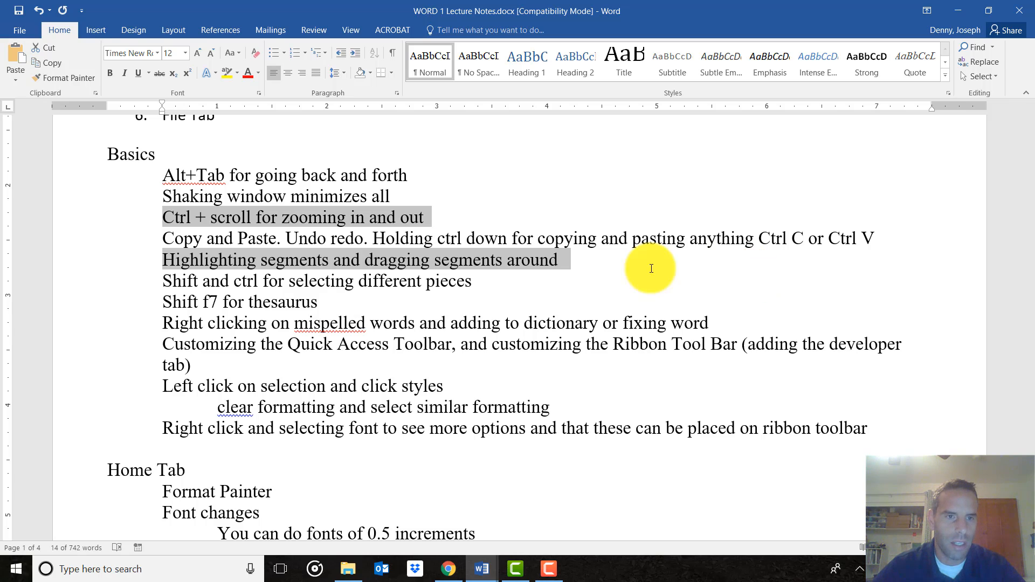
click(166, 171)
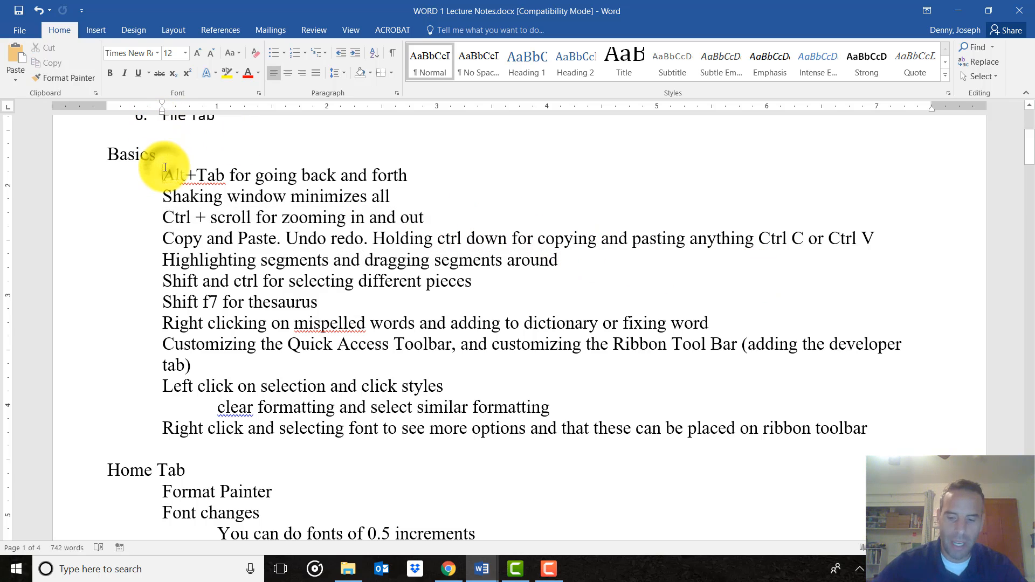
key(Return)
key(Up)
key(ctrl+v)
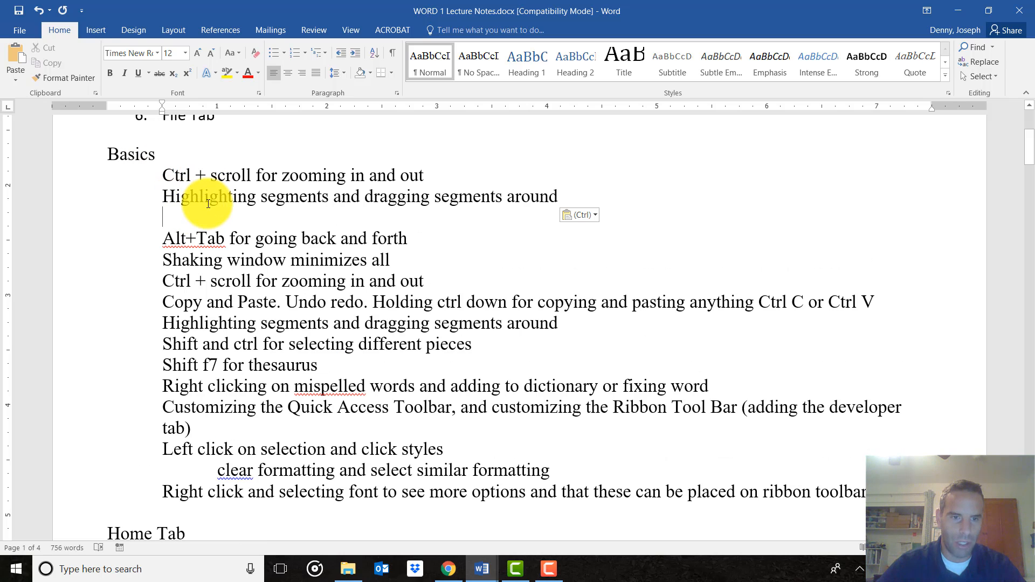
drag(164, 260, 401, 262)
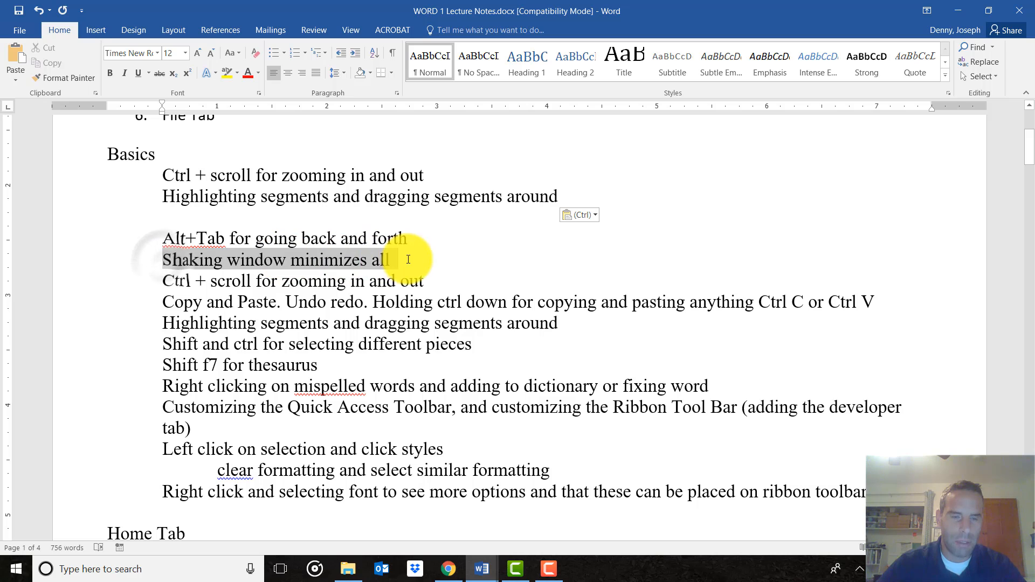
drag(164, 302, 797, 295)
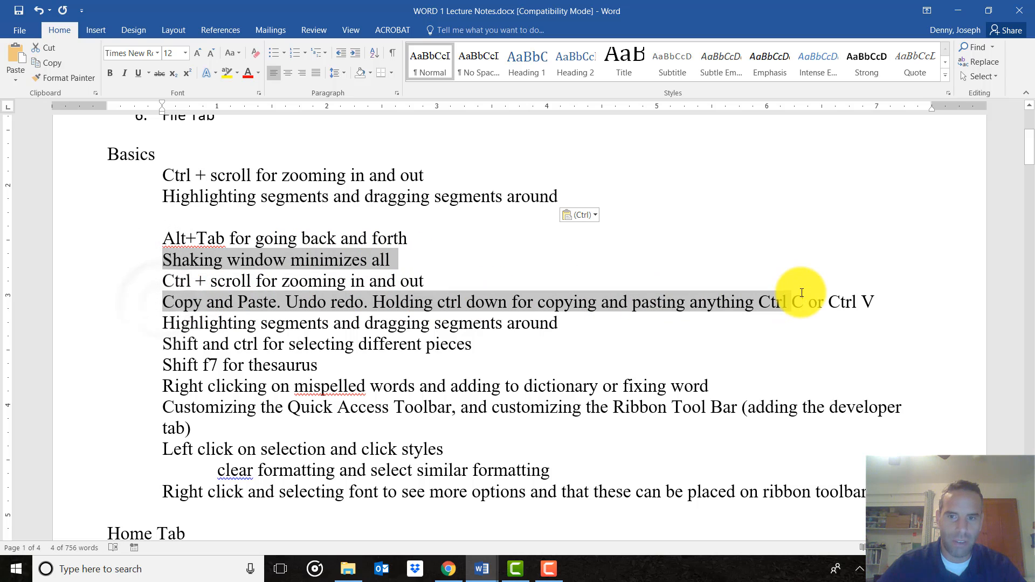
drag(162, 344, 484, 343)
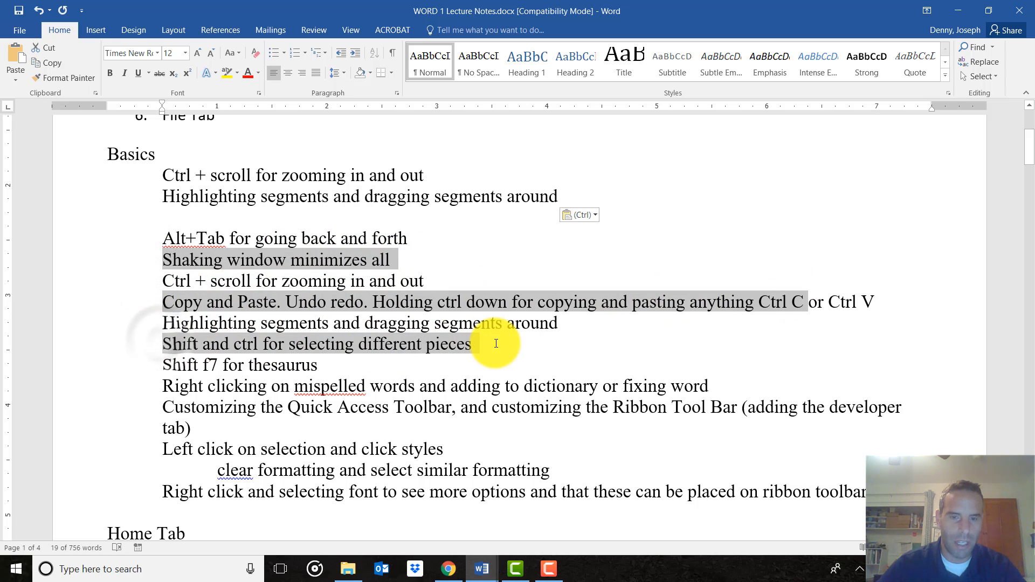
click(382, 371)
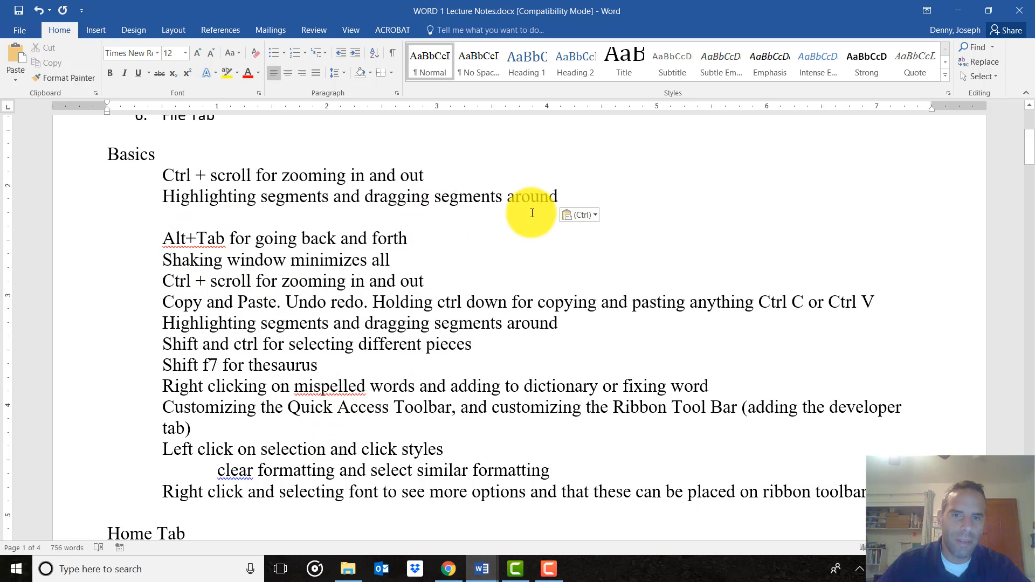
click(138, 193)
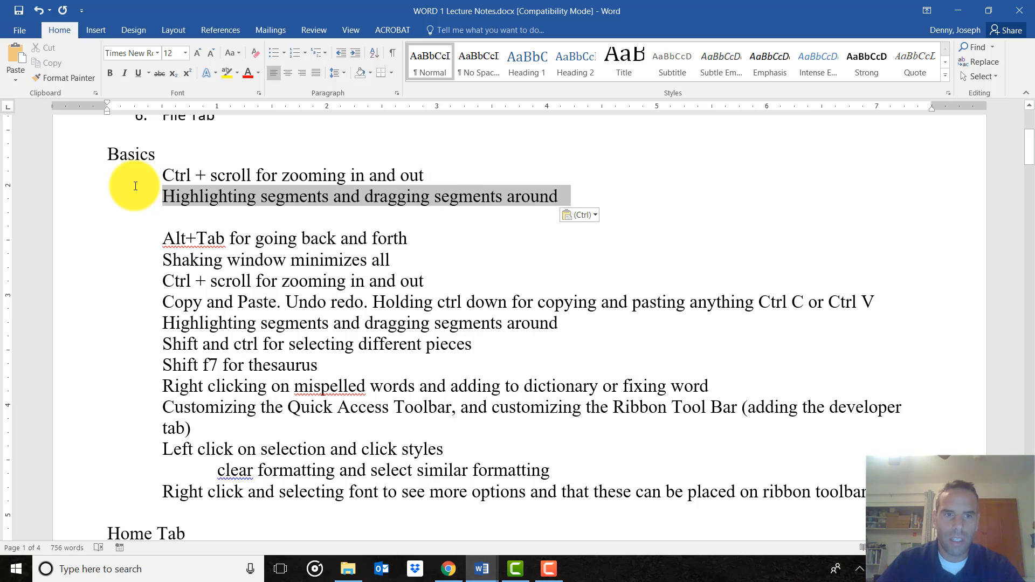
shift+click(136, 184)
key(Delete)
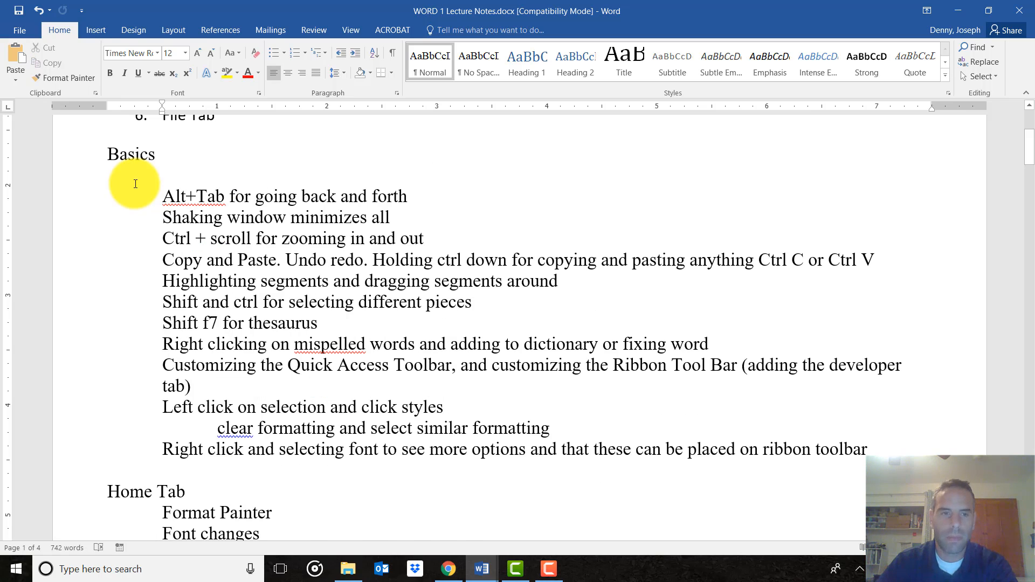
key(Delete)
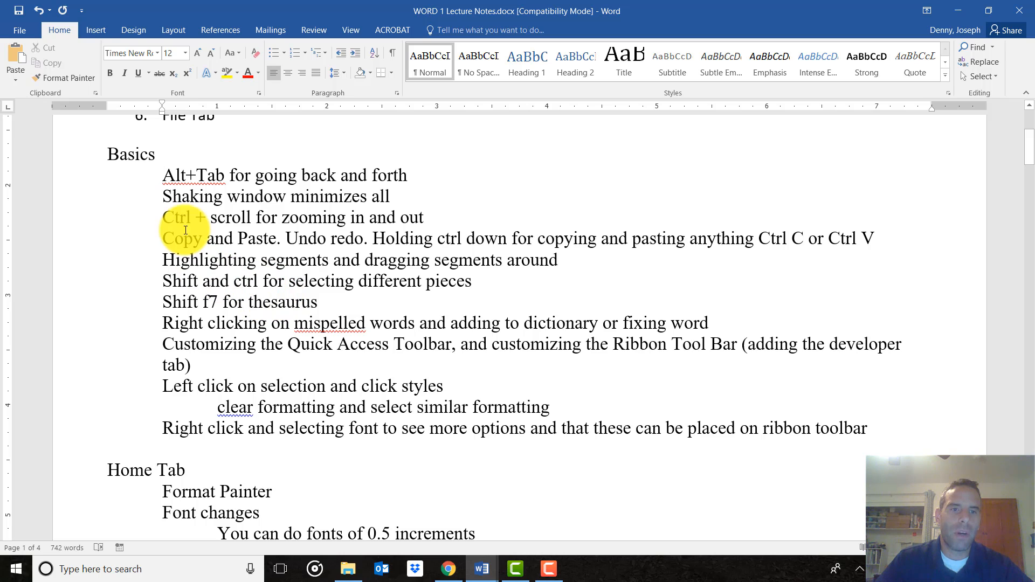
drag(162, 173, 327, 454)
click(221, 206)
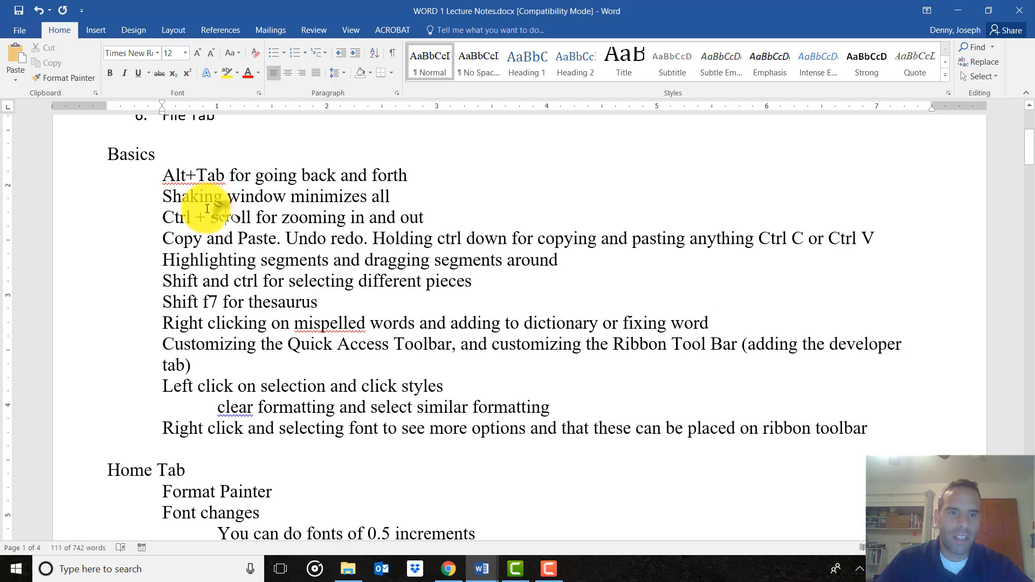
click(162, 174)
drag(220, 205, 423, 554)
scroll(350, 319, down, 5)
scroll(894, 326, down, 20)
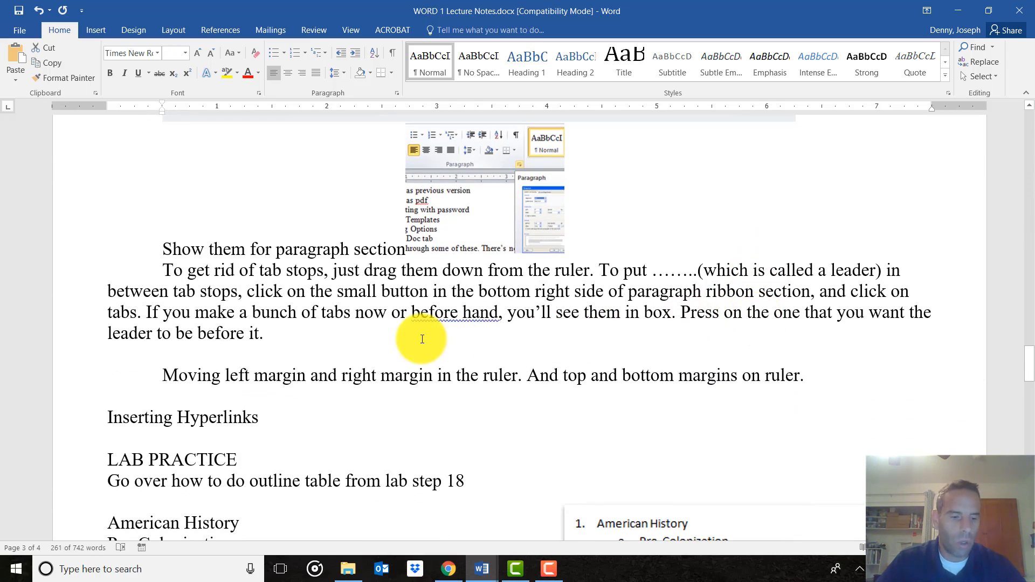
shift+click(286, 332)
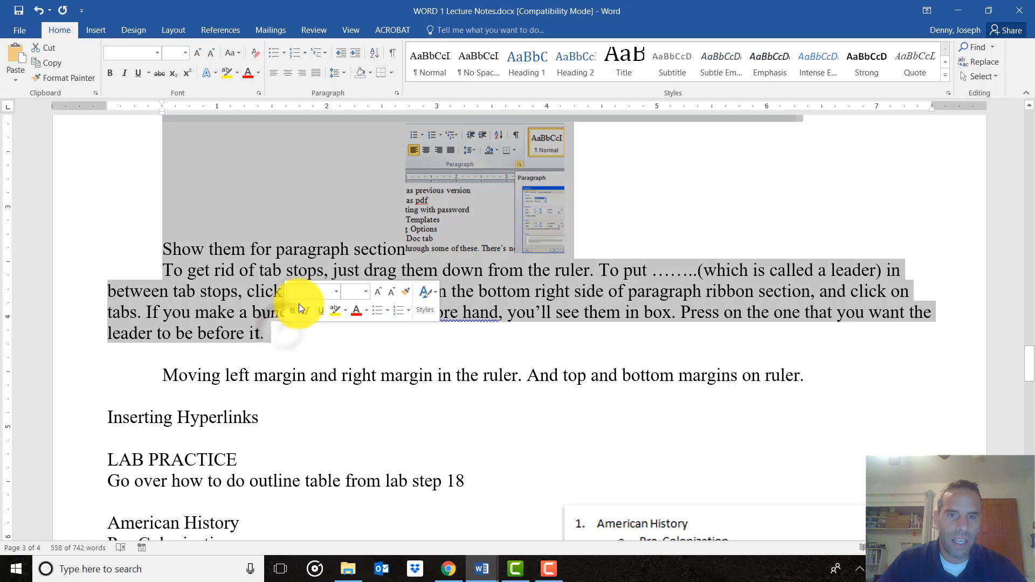
scroll(323, 269, up, 10)
scroll(336, 237, up, 15)
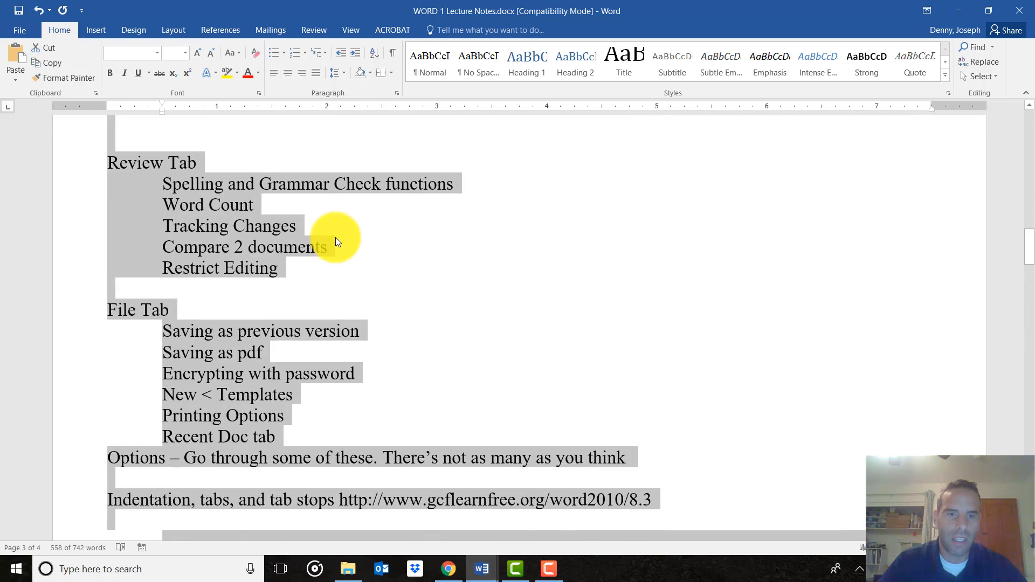
scroll(336, 238, up, 10)
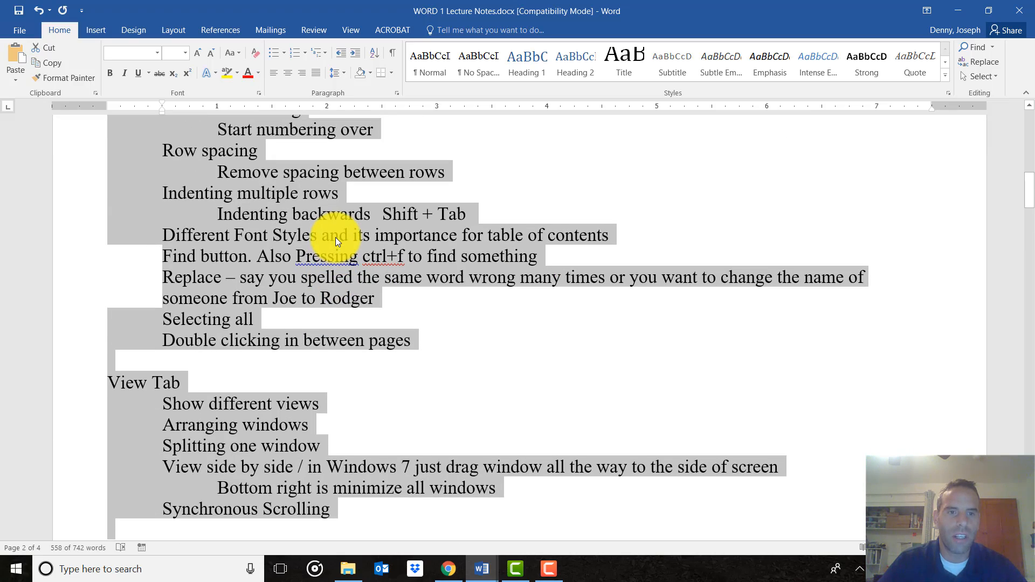
scroll(335, 237, up, 8)
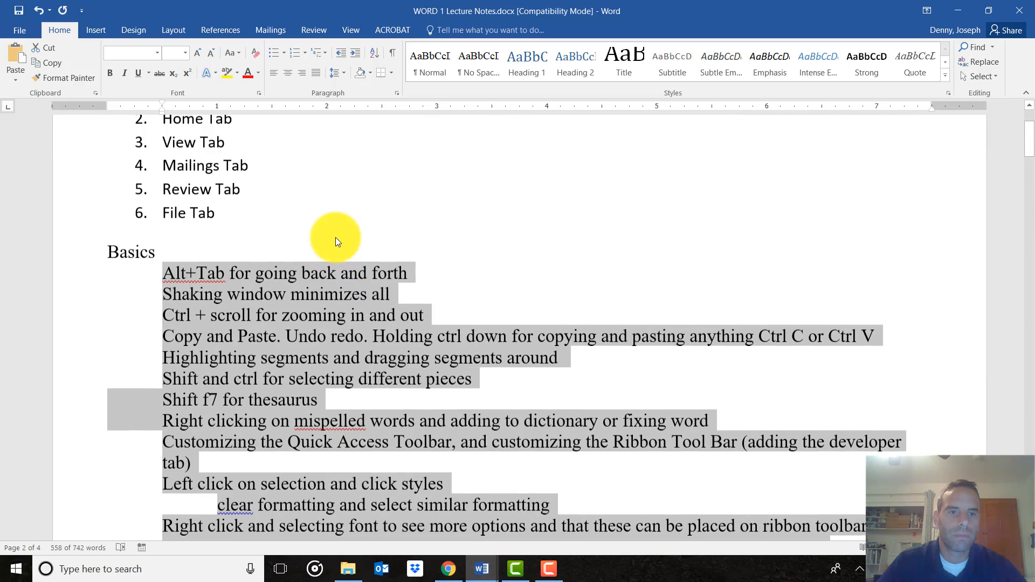
click(316, 203)
scroll(294, 228, down, 3)
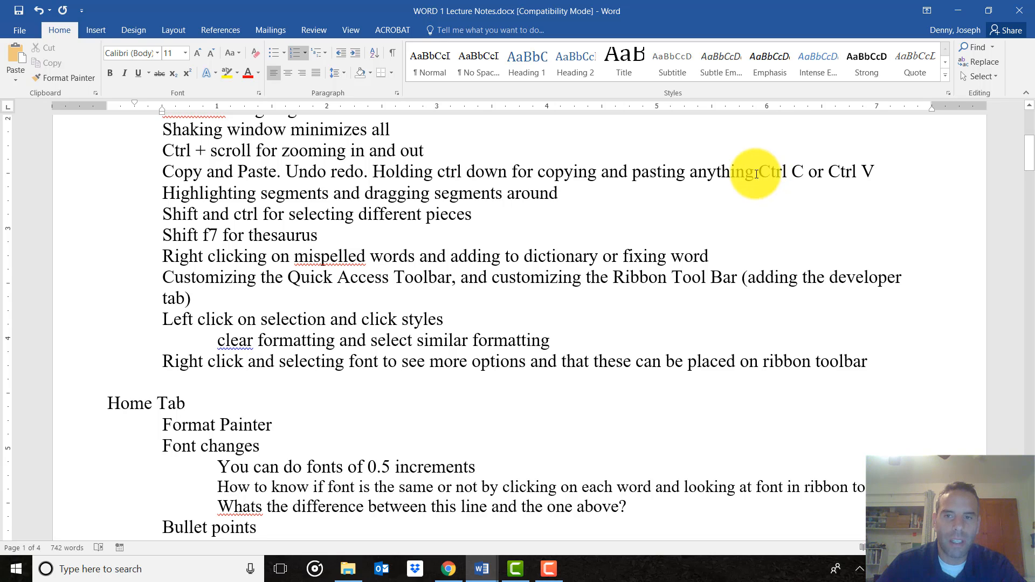
drag(879, 173, 171, 172)
key(ctrl+c)
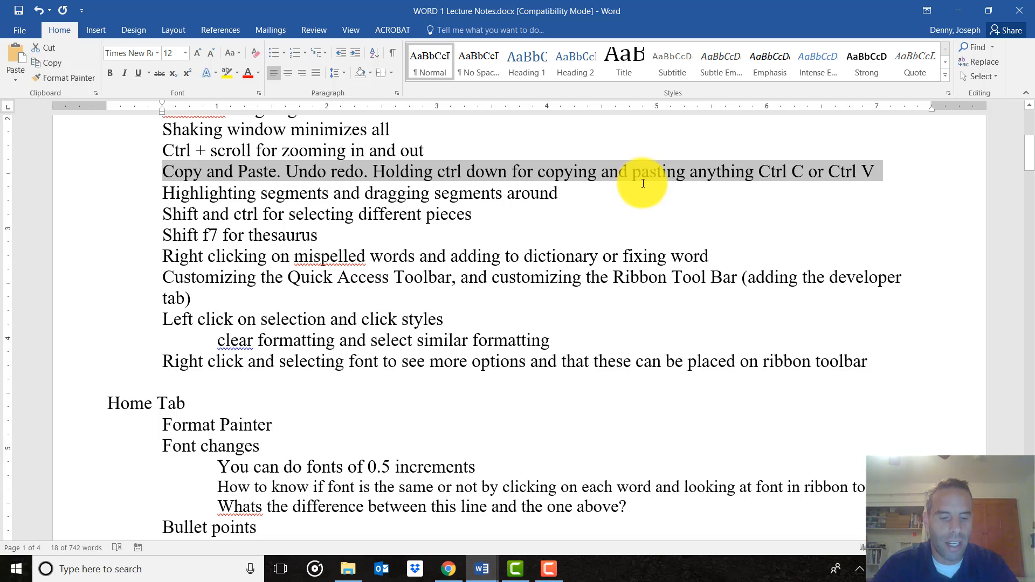
key(Delete)
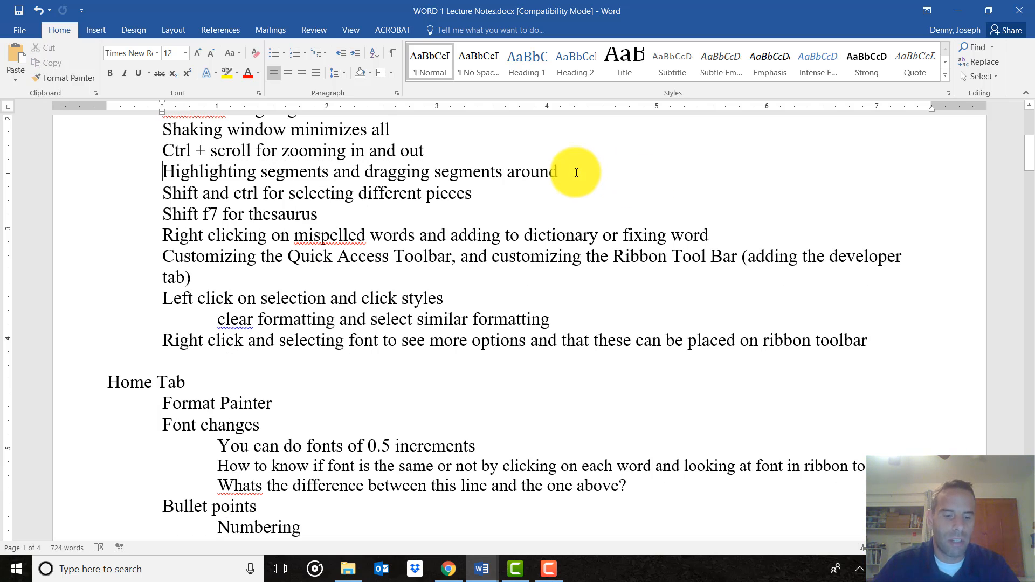
key(ctrl+v)
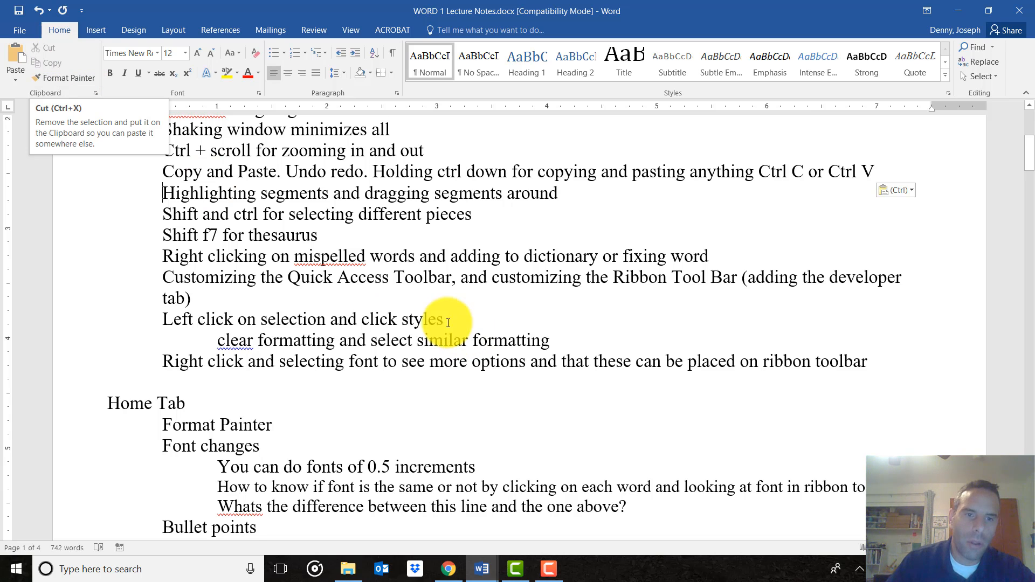
scroll(347, 224, up, 1)
scroll(348, 224, up, 1)
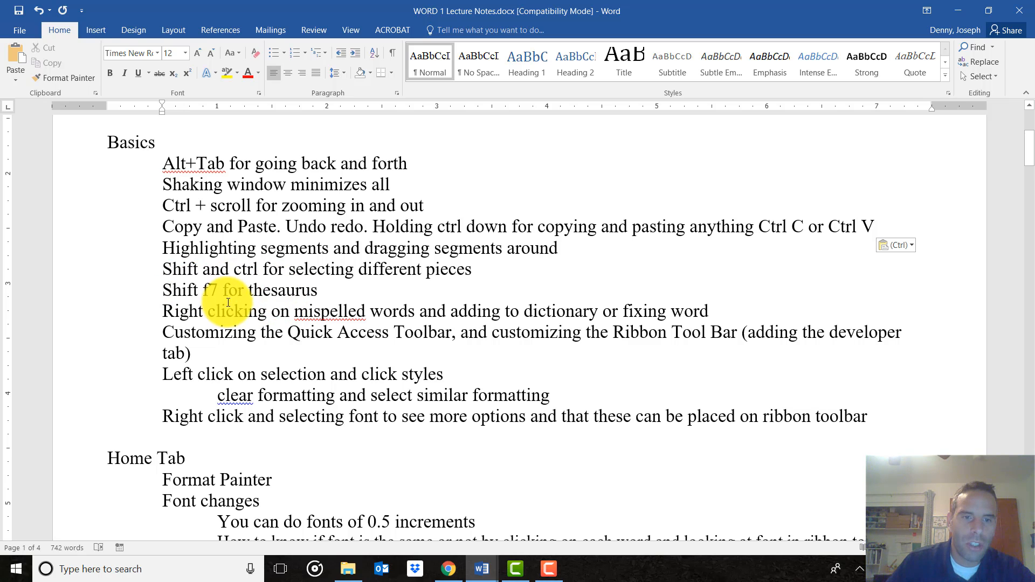
drag(213, 289, 164, 289)
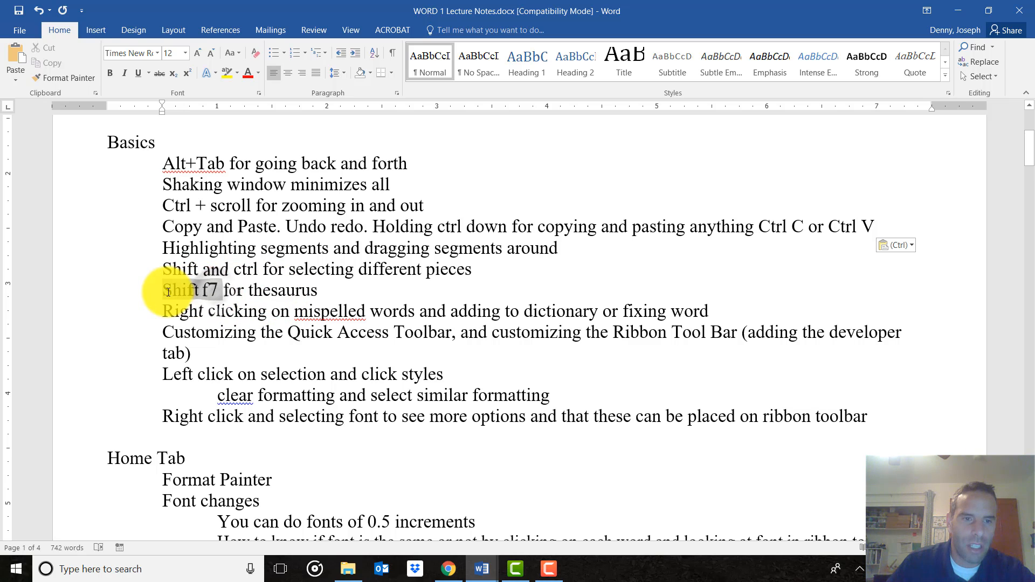
click(249, 291)
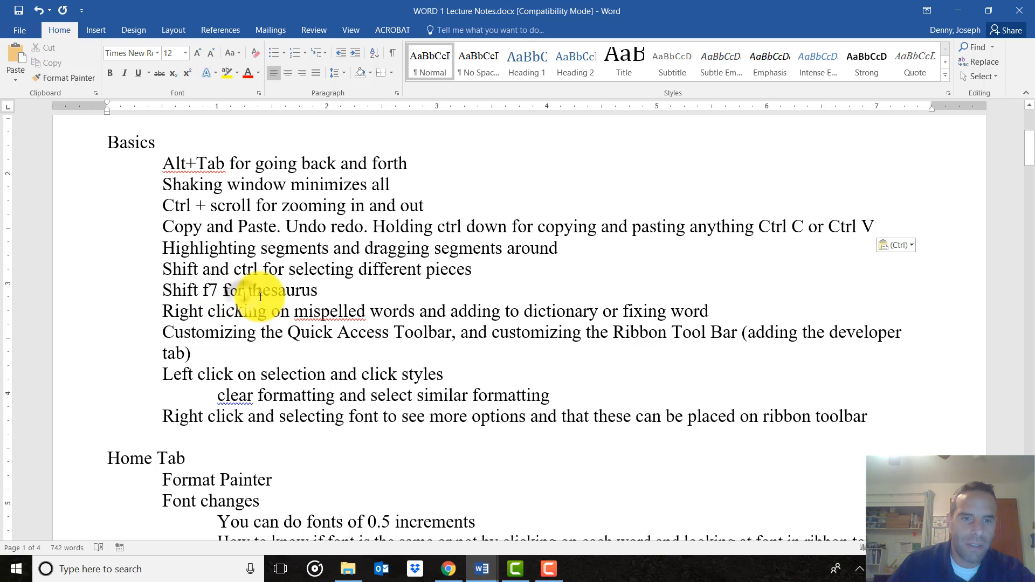
click(275, 293)
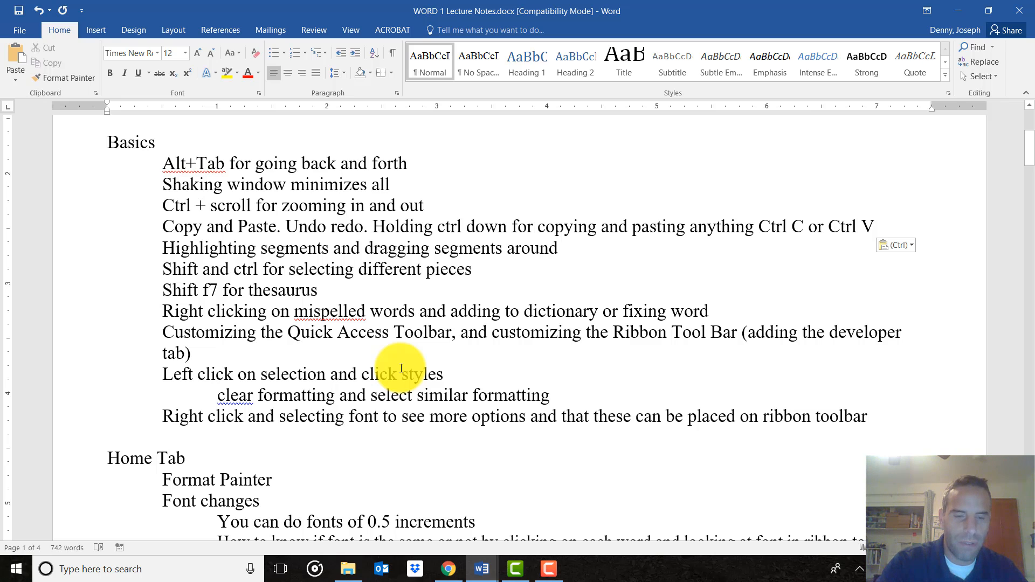
key(shift+F7)
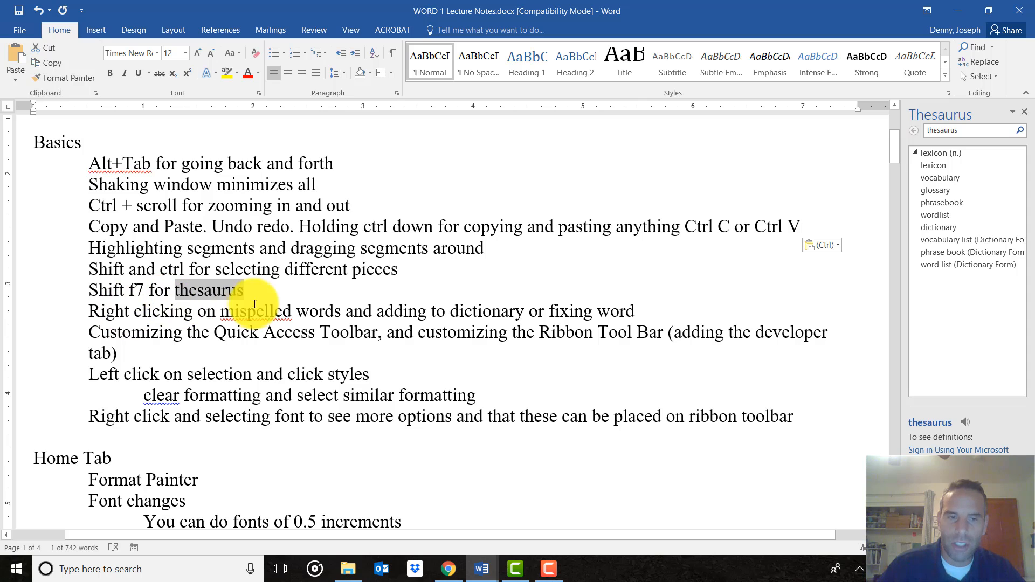
drag(251, 292, 188, 298)
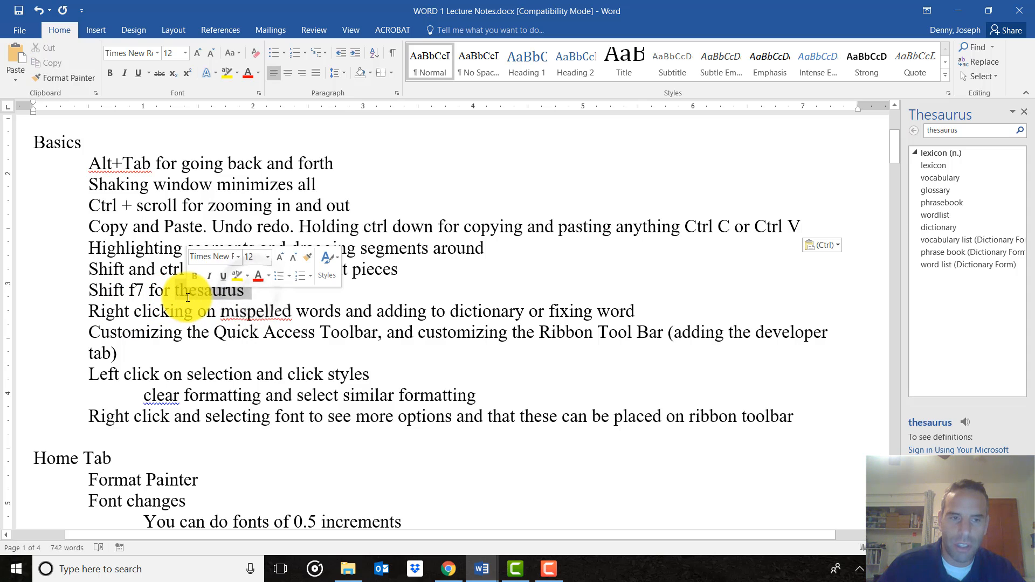
drag(90, 291, 142, 293)
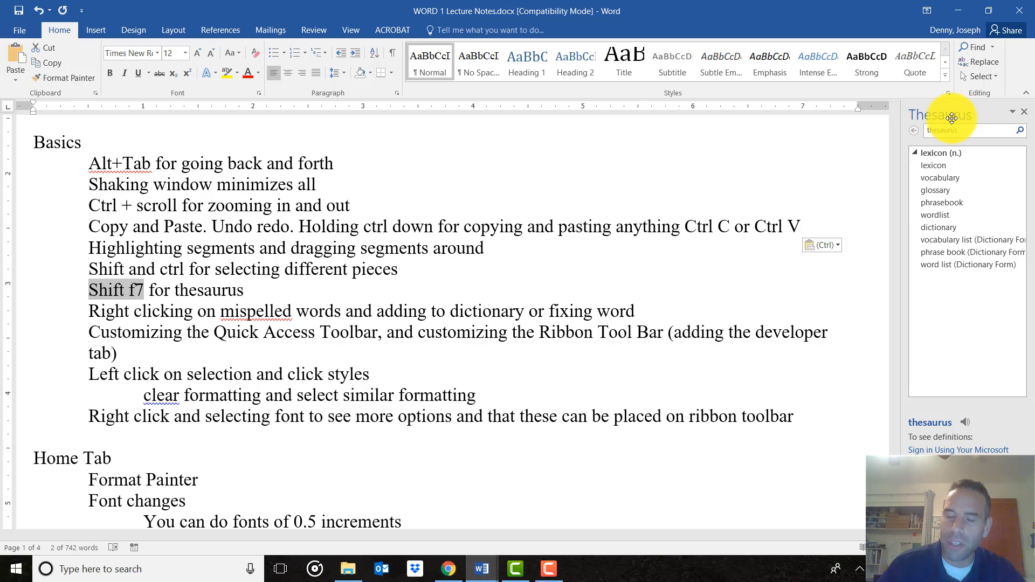
double_click(226, 291)
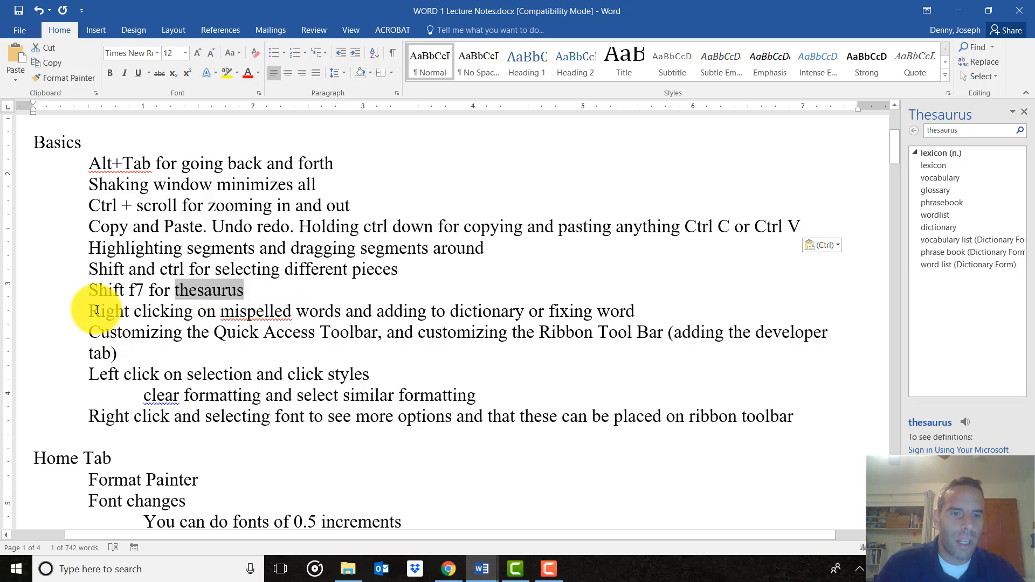
click(254, 313)
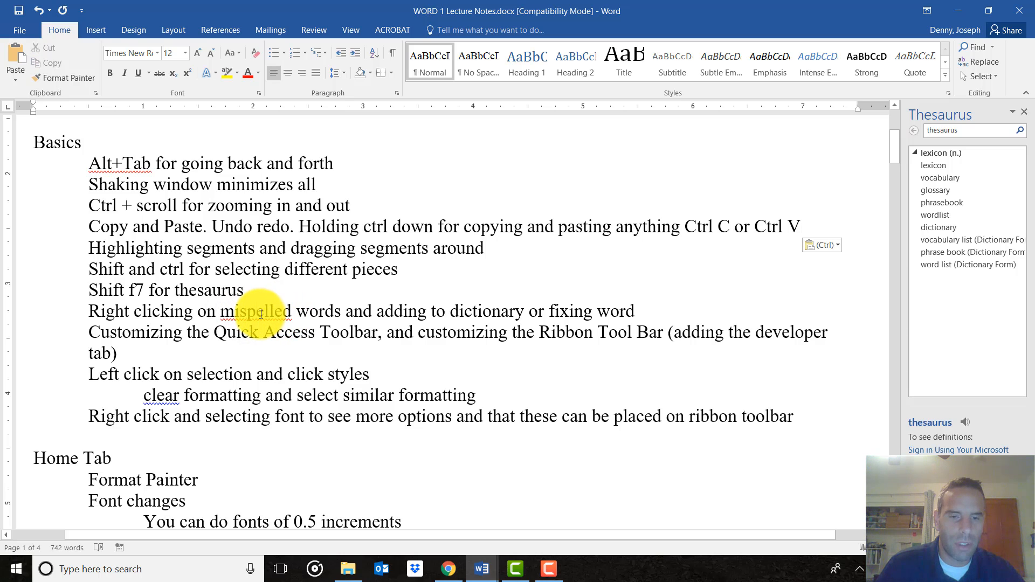
right_click(261, 314)
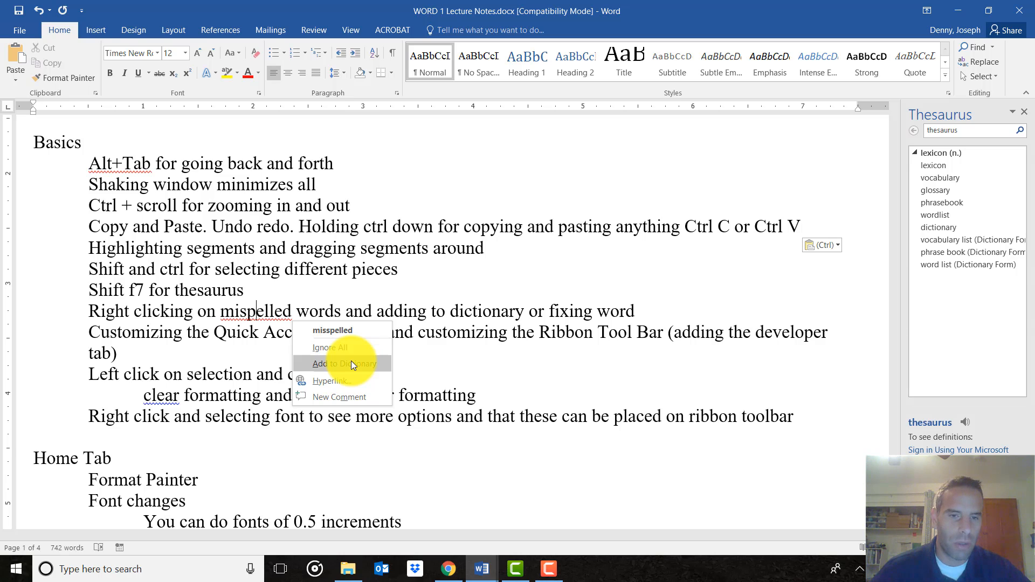
click(256, 345)
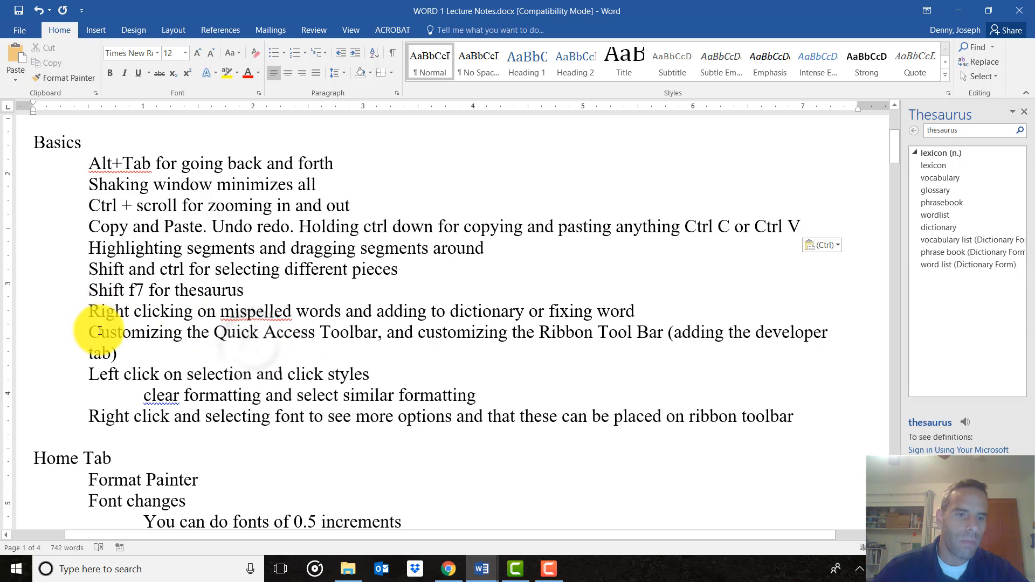
scroll(97, 337, down, 1)
Select the 'Customizing the Quick Access Toolbar' note and browse the View, Insert and Home tabs
drag(91, 279, 377, 279)
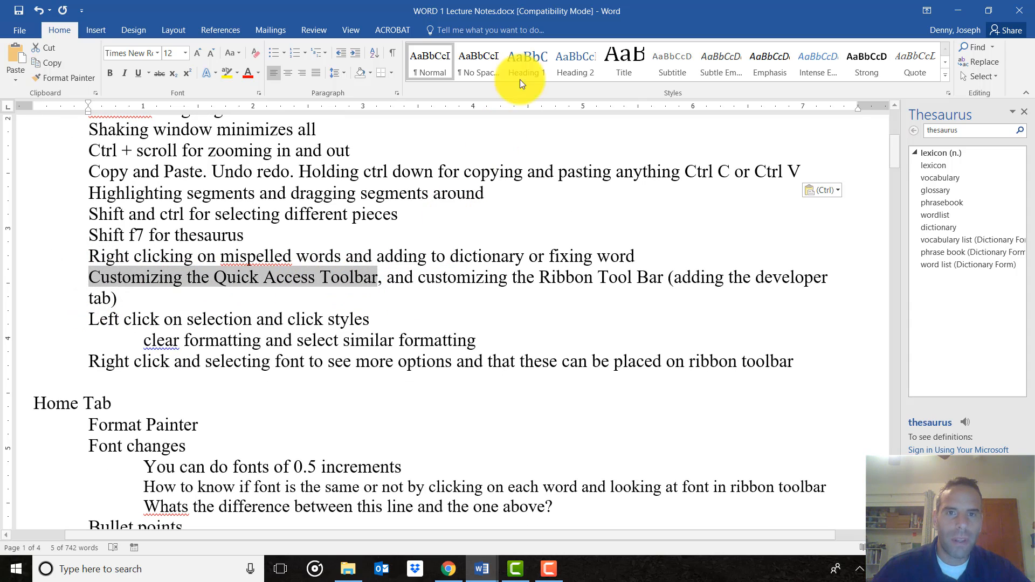
scroll(160, 31, down, 4)
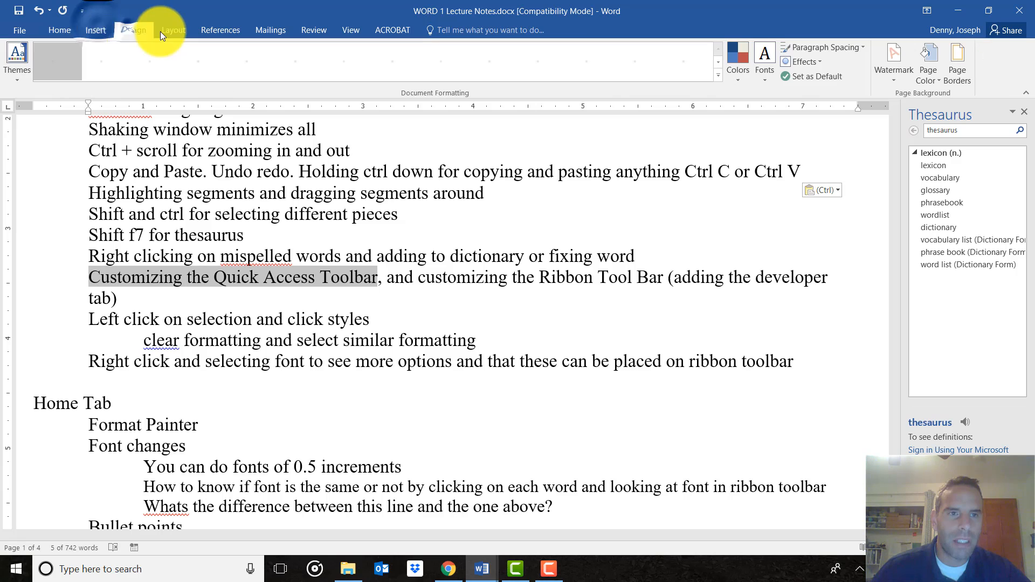
scroll(260, 34, down, 2)
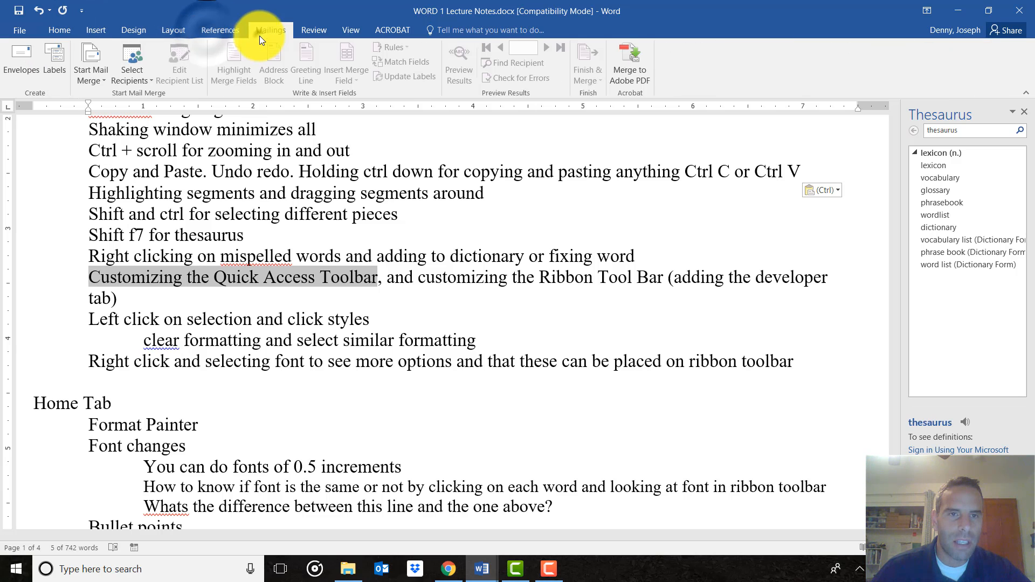
click(358, 31)
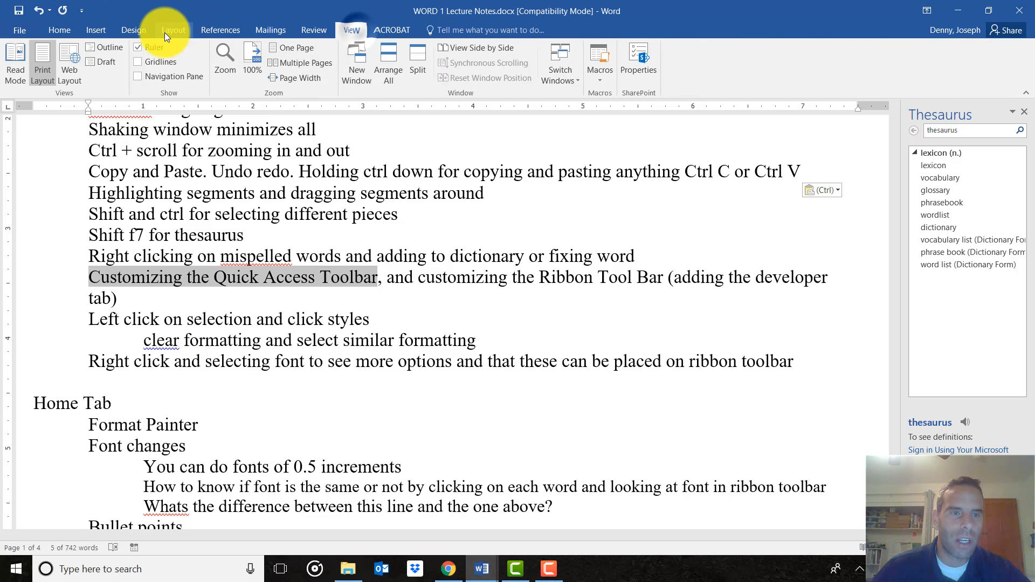
click(101, 31)
click(64, 33)
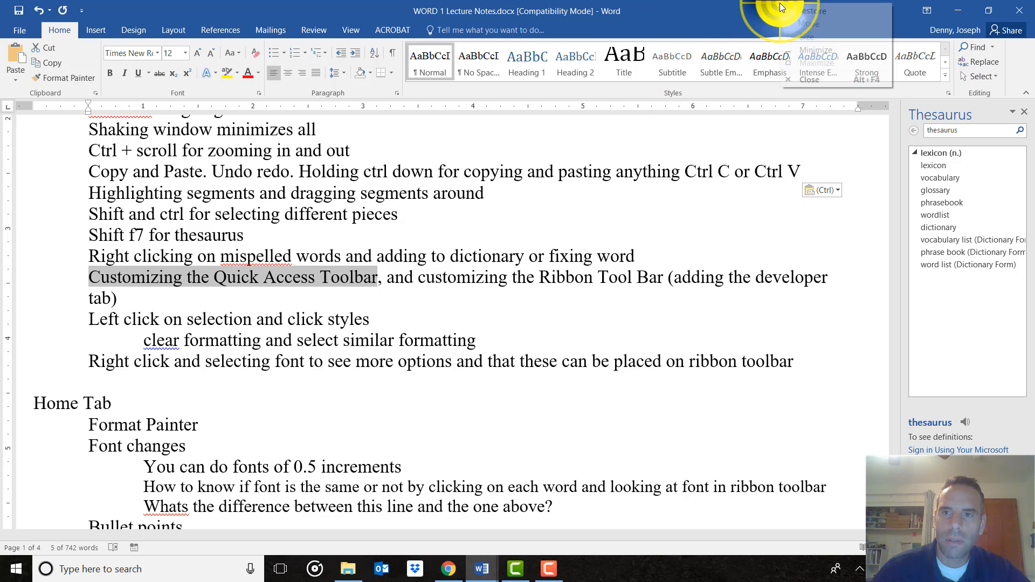
Show the window's system menu as a demo, then bring up the ribbon's customization menu
right_click(717, 33)
right_click(677, 10)
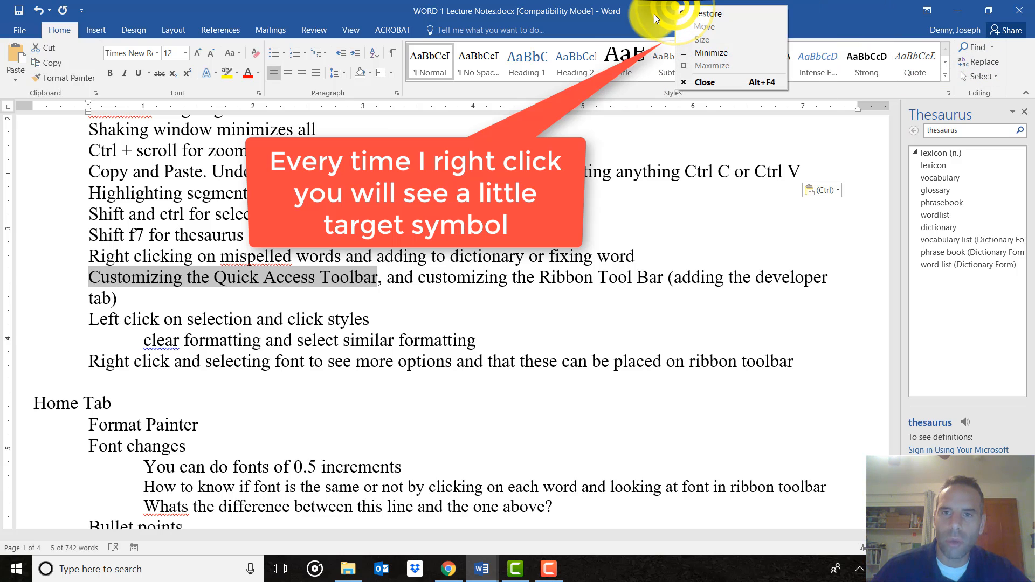
right_click(646, 20)
click(816, 25)
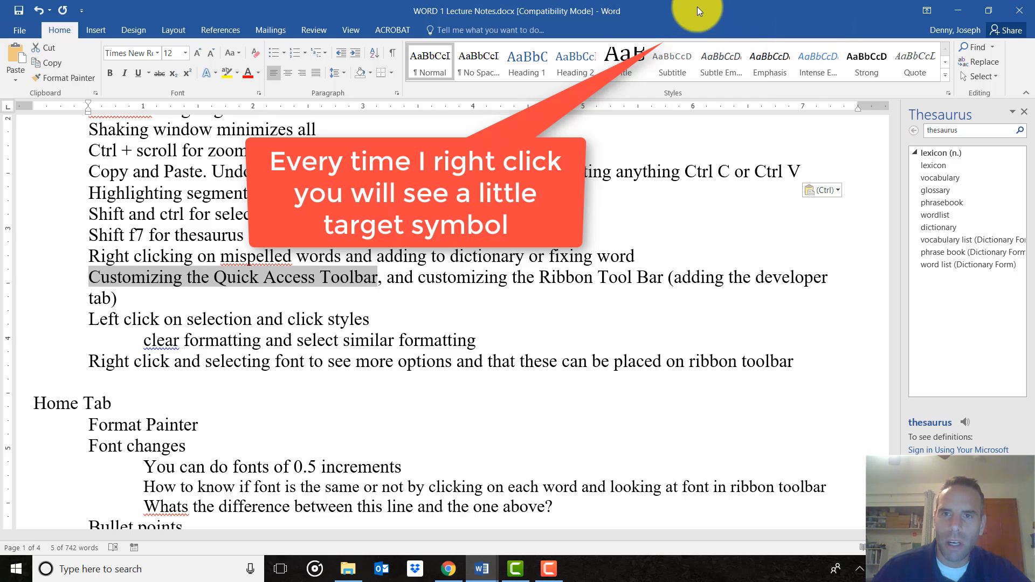
right_click(1018, 55)
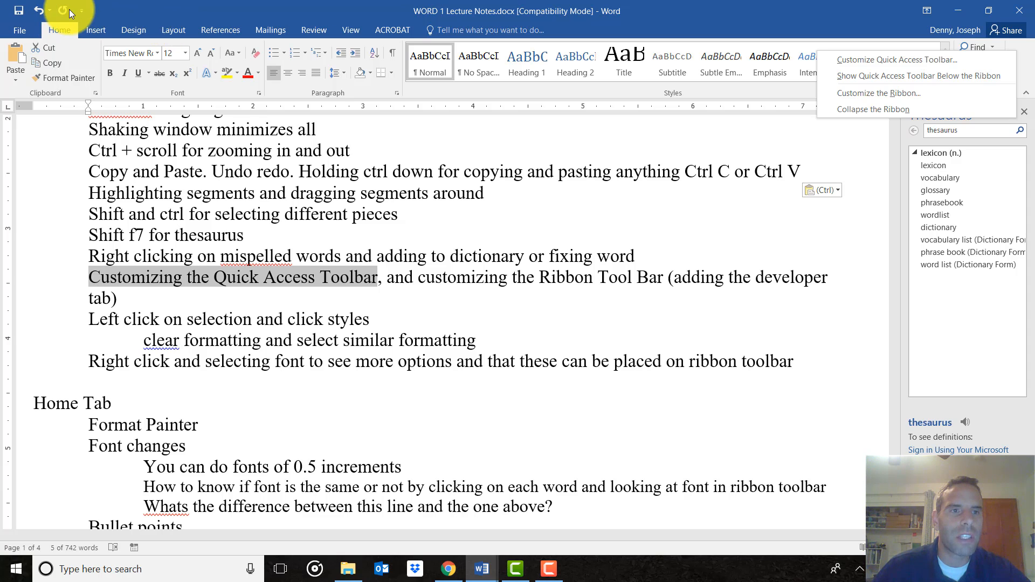
Browse the Insert, Design, Layout and References tabs
click(92, 28)
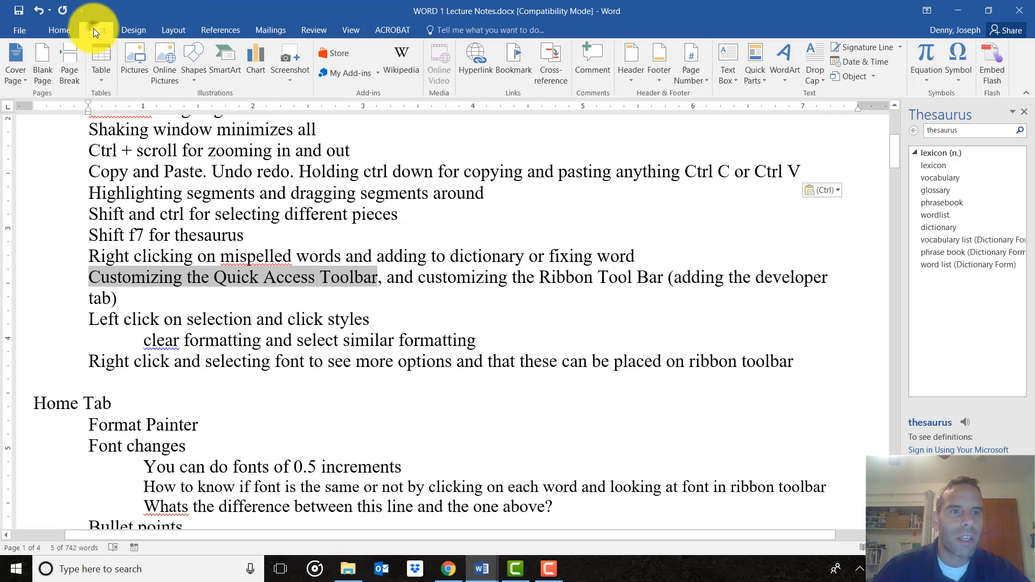
click(124, 30)
click(173, 32)
click(216, 32)
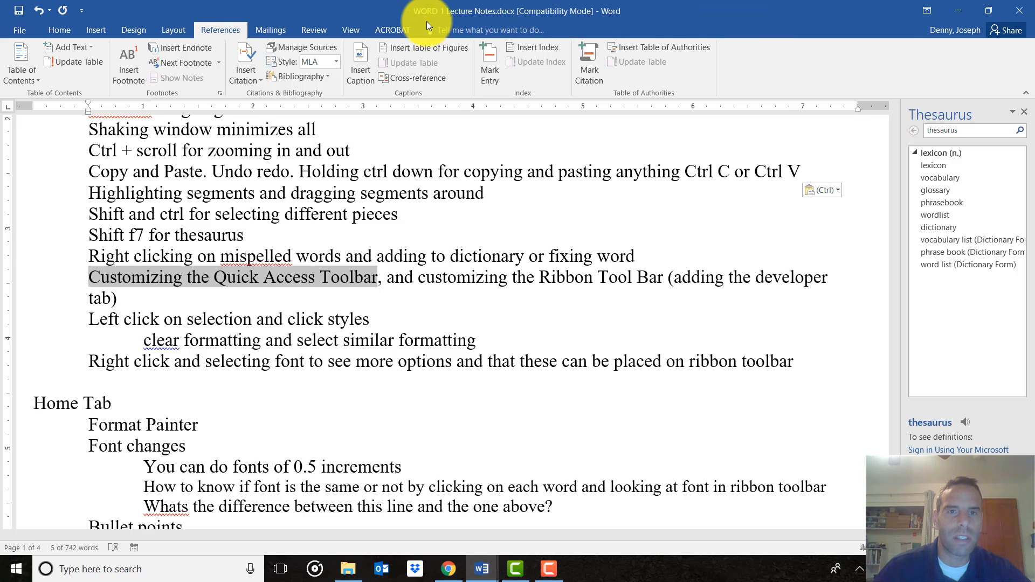
Open Word Options on the Customize Ribbon page via 'Customize the Ribbon...'
right_click(826, 62)
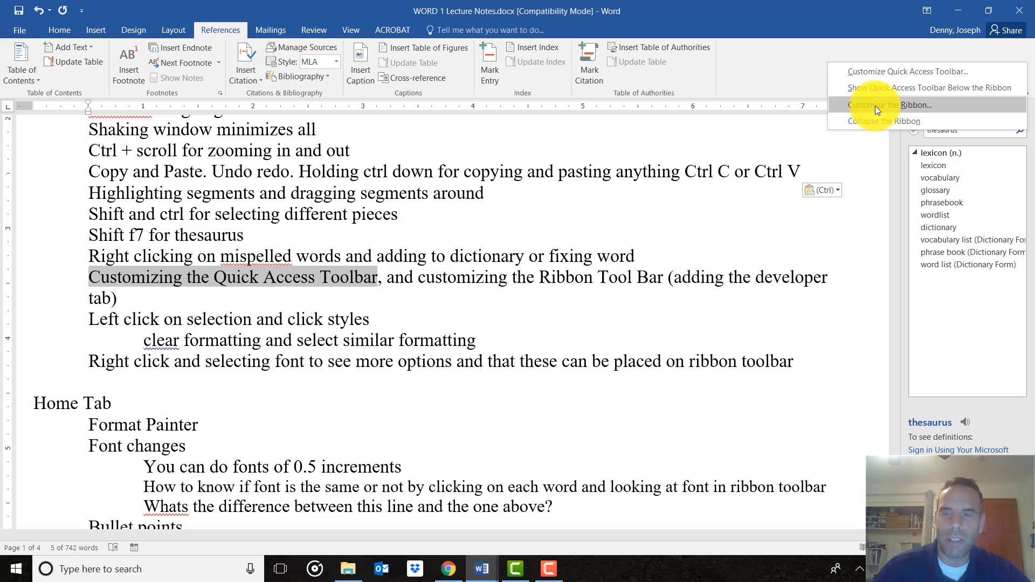
right_click(770, 53)
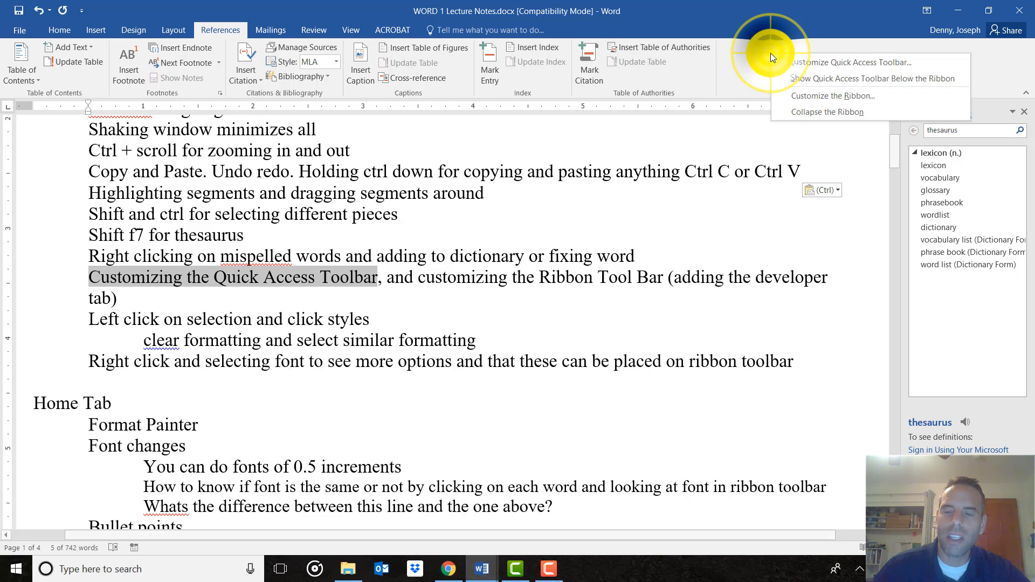
click(823, 97)
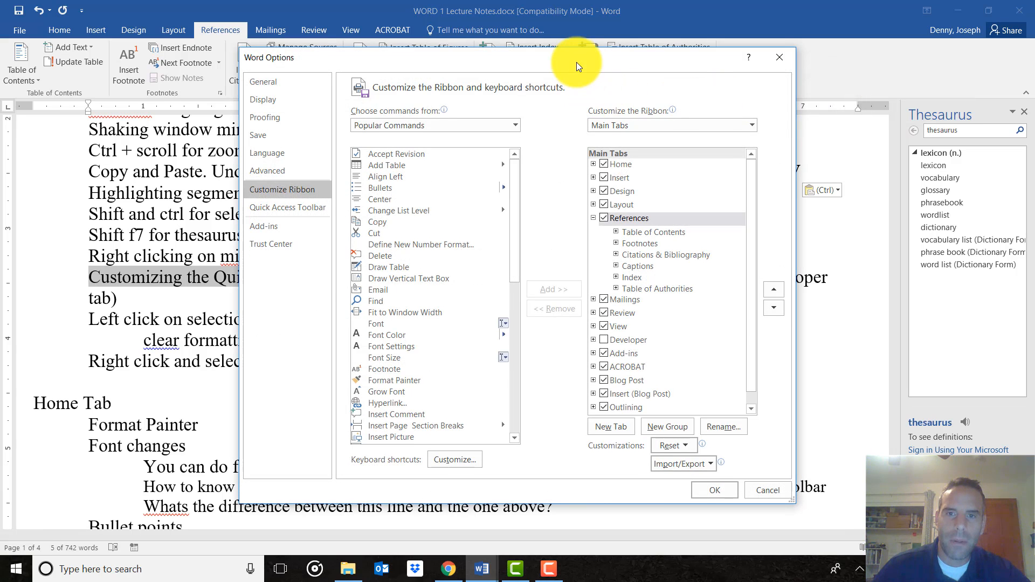
Enable the Developer tab in Customize Ribbon and view it alongside the Home and Review tabs
drag(577, 63, 564, 36)
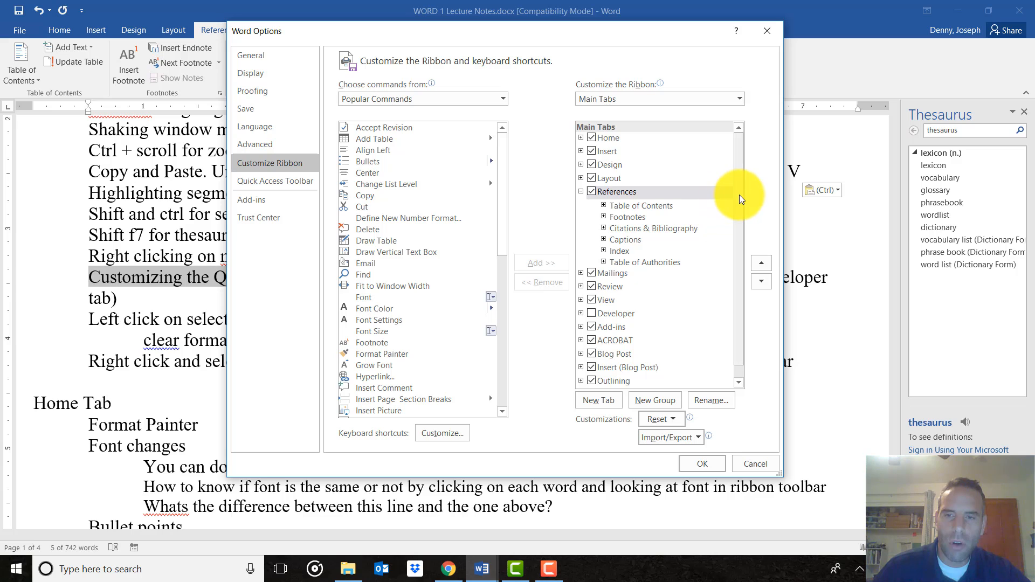
drag(738, 195, 738, 209)
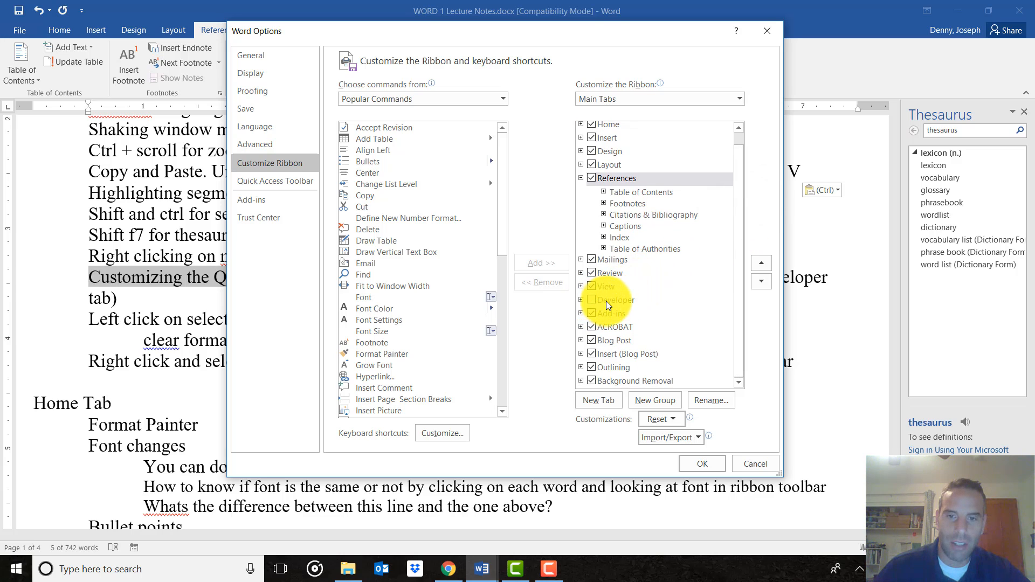
click(589, 301)
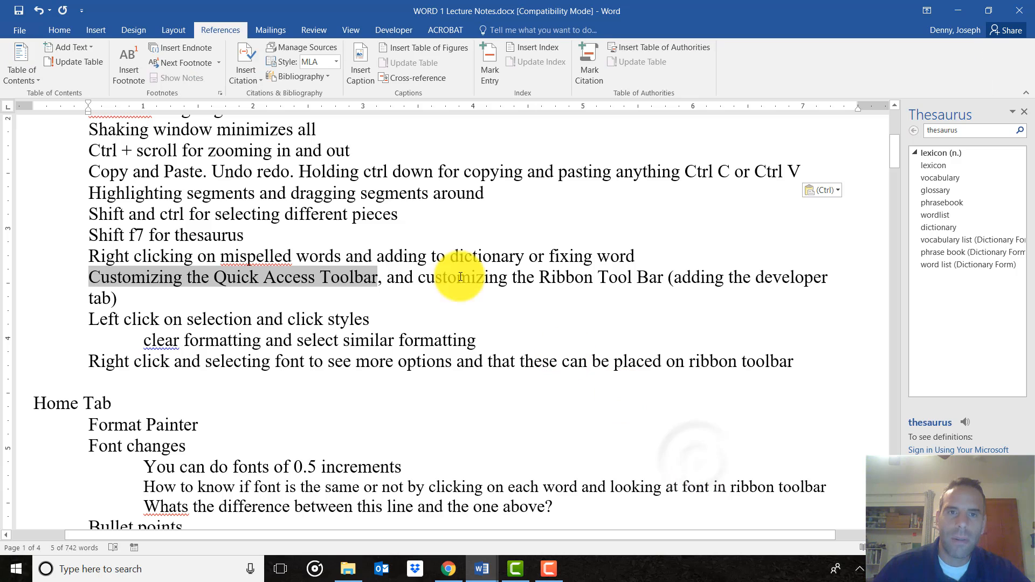
click(393, 30)
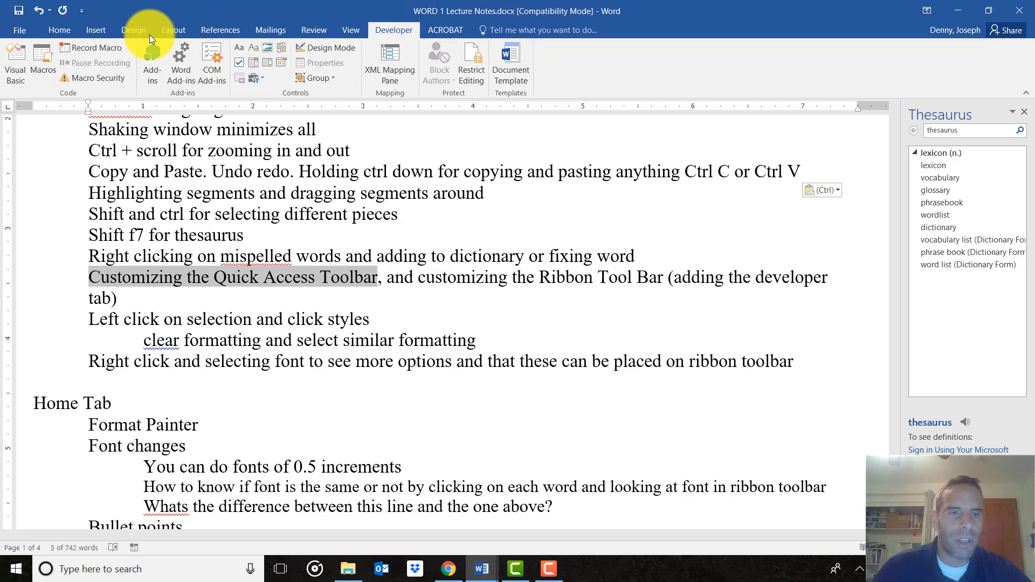
click(72, 31)
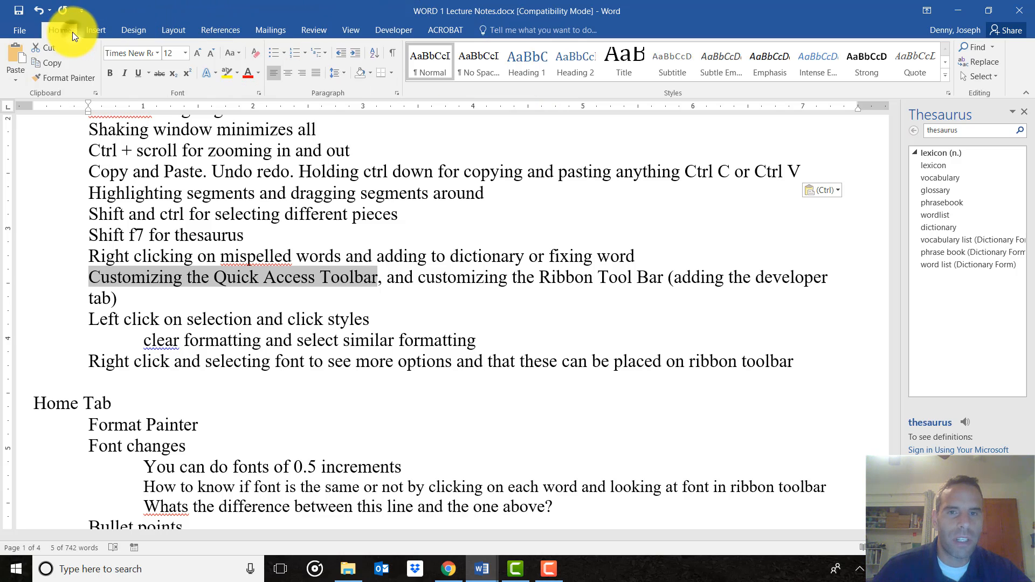
click(310, 34)
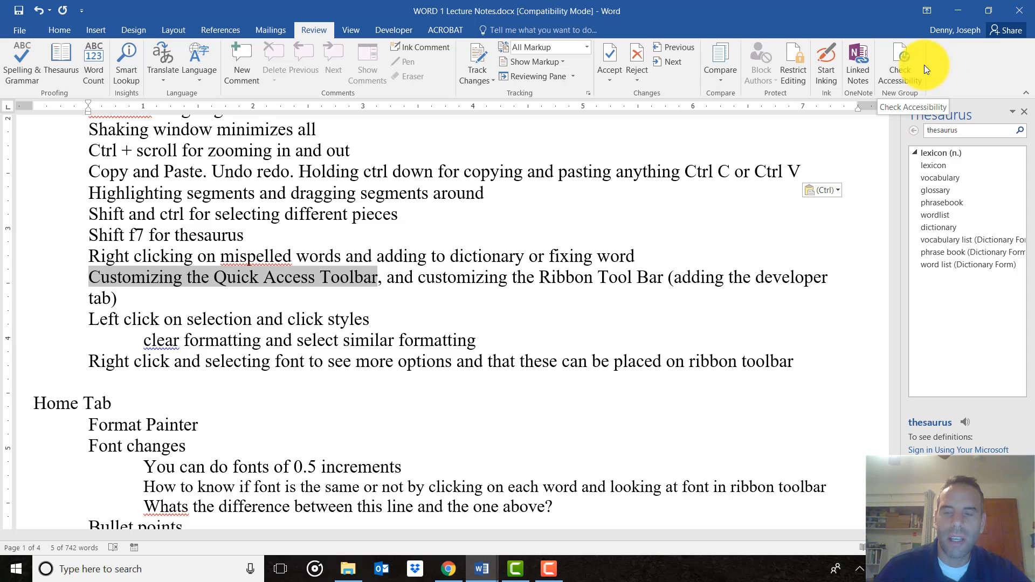
Reopen Customize Ribbon, list All Commands, pick 3-D Effects and apply with OK
right_click(955, 59)
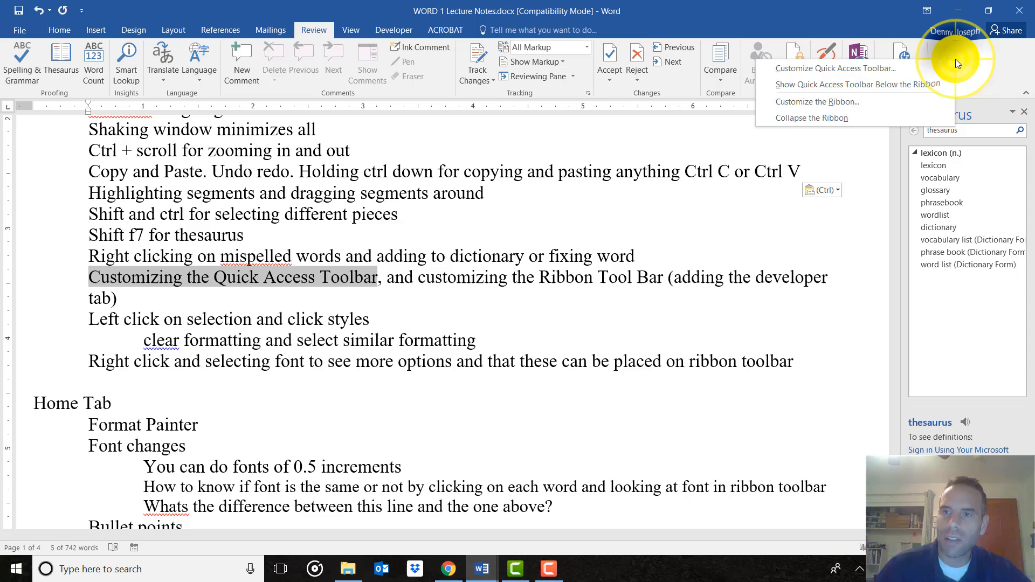
click(868, 106)
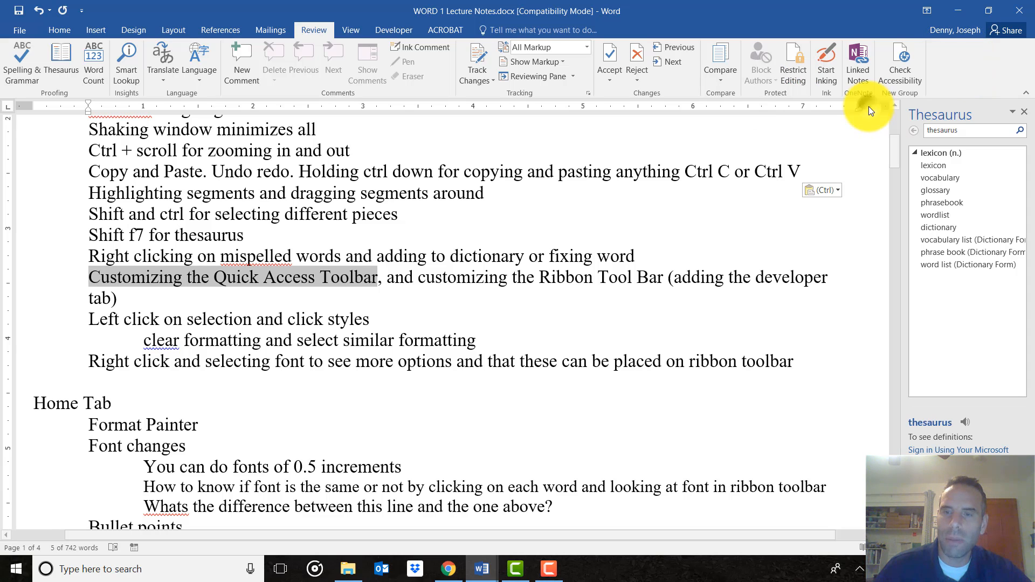
click(383, 99)
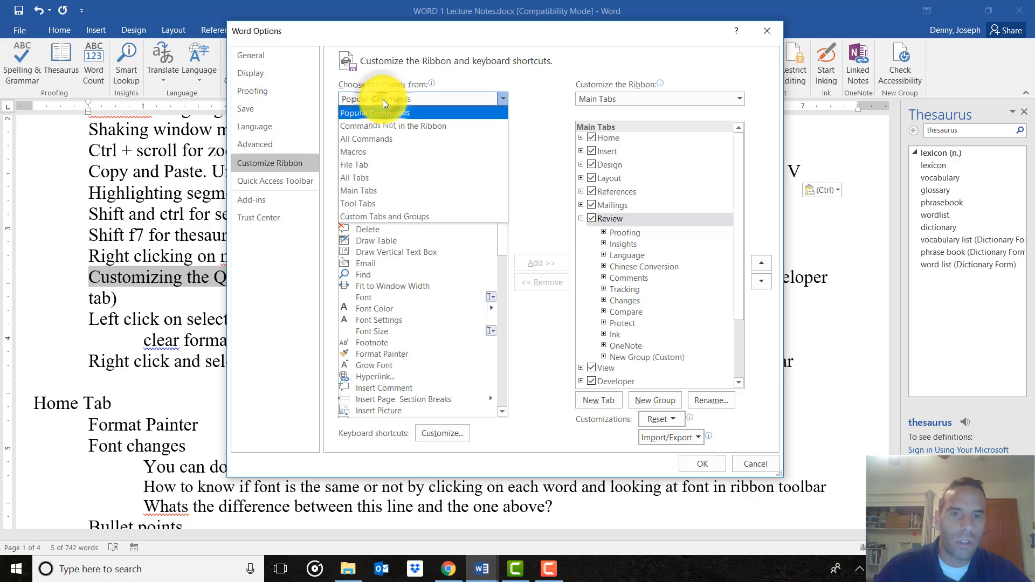
click(361, 138)
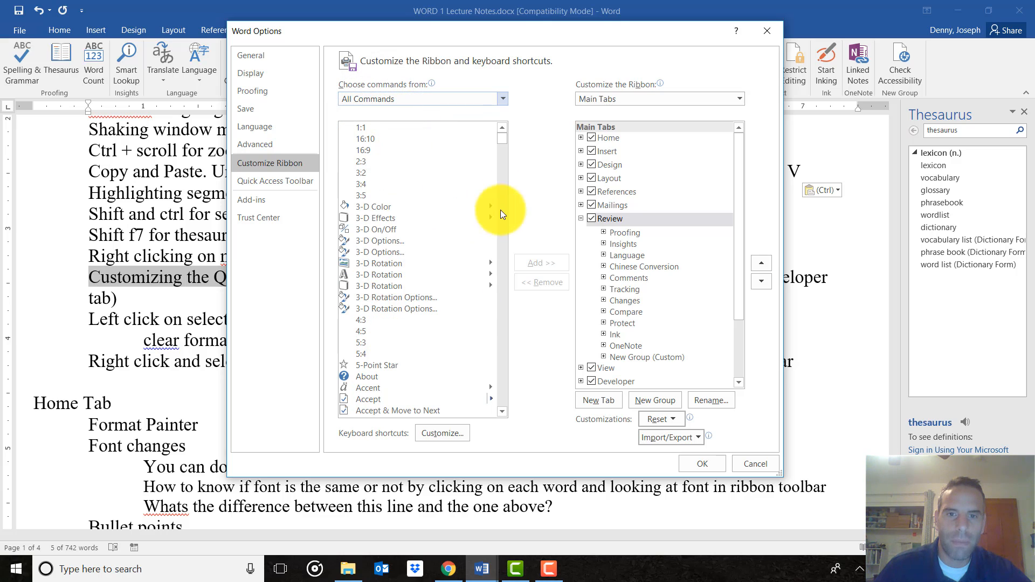
click(450, 218)
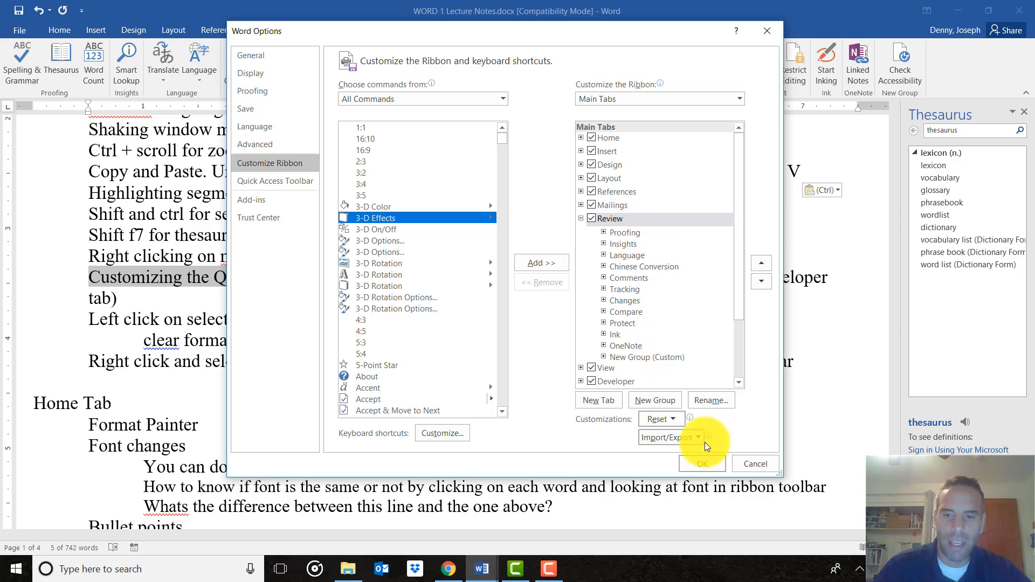
click(707, 470)
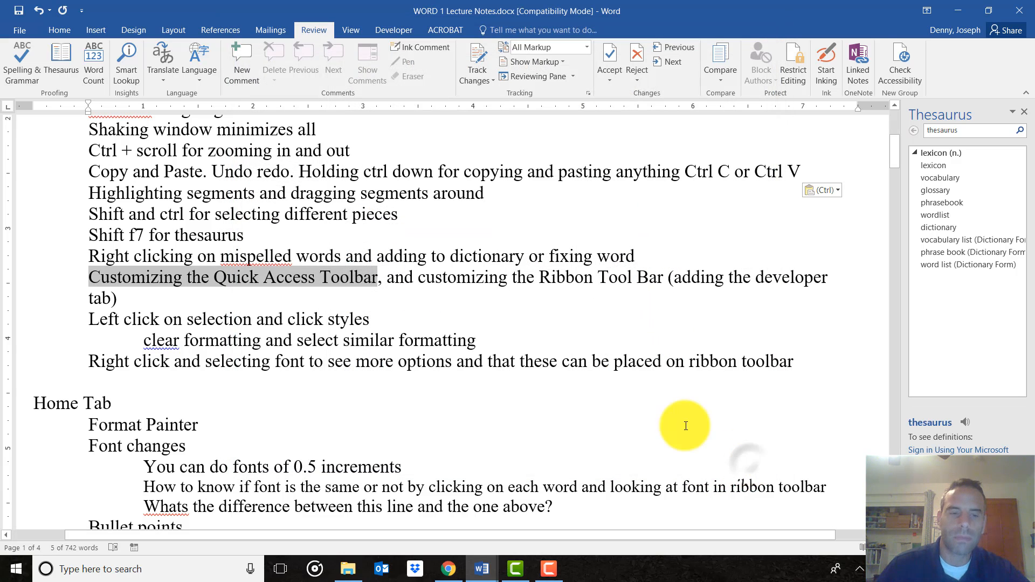
Select the text from 'Toolbar' through 'click styles' and set its font to Adobe Caslon Pro Bold
scroll(264, 318, down, 1)
click(276, 268)
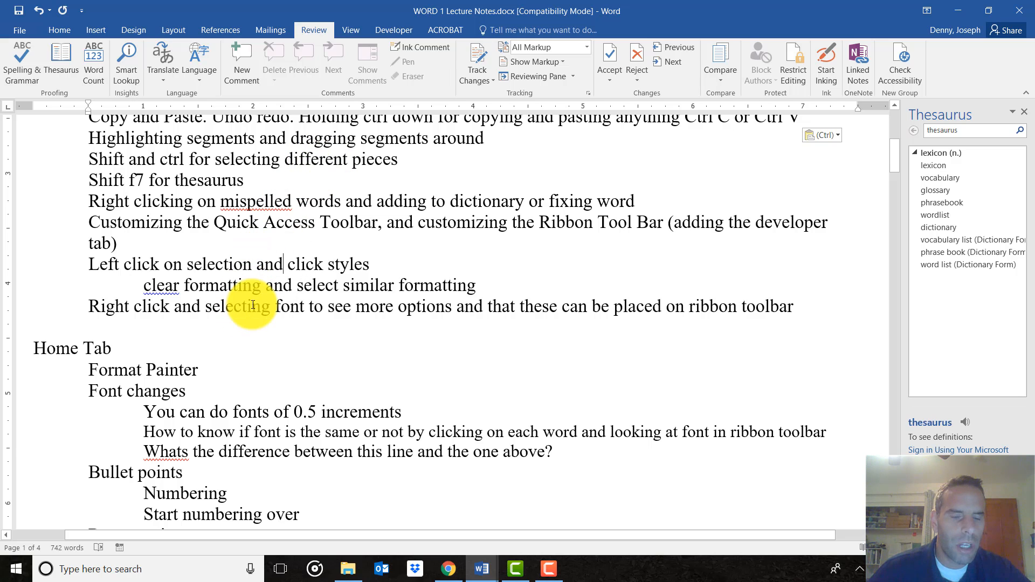
scroll(303, 267, up, 1)
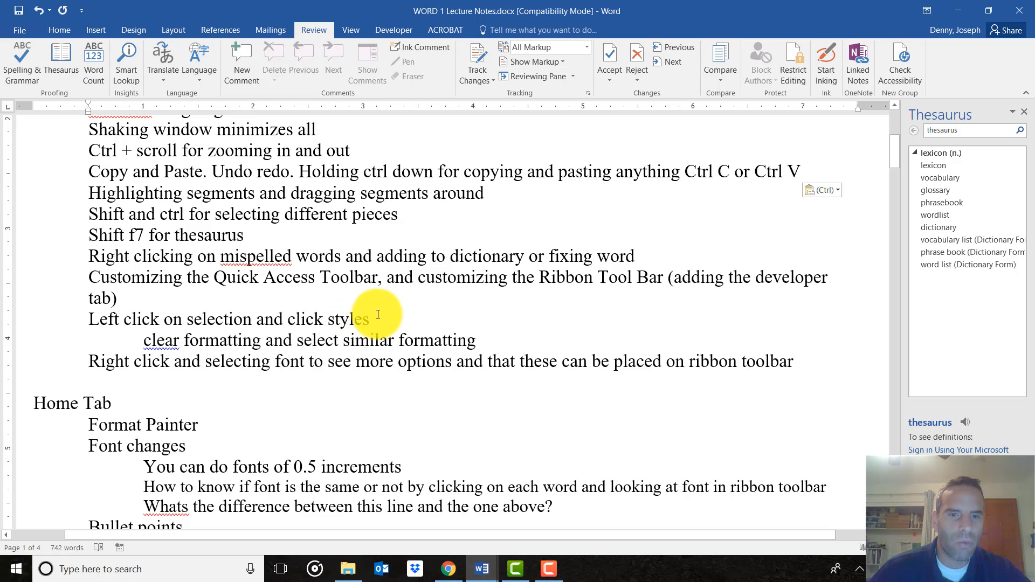
drag(370, 319, 359, 277)
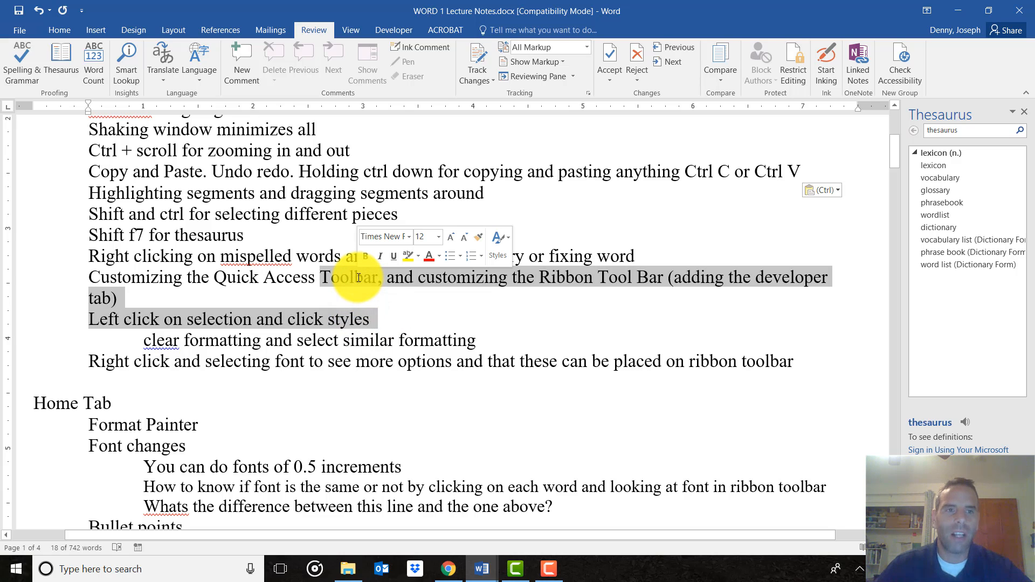
click(60, 33)
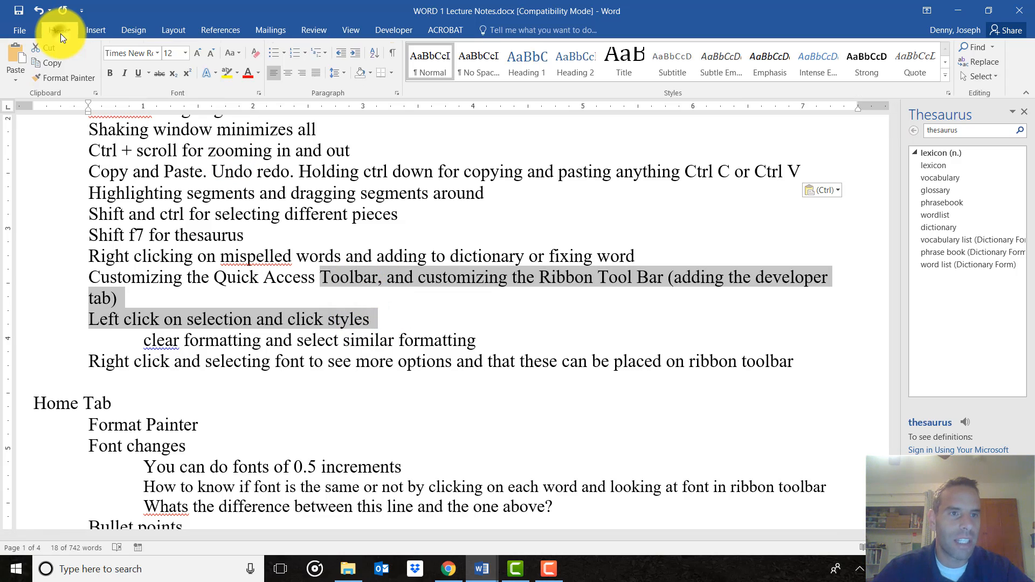
click(157, 52)
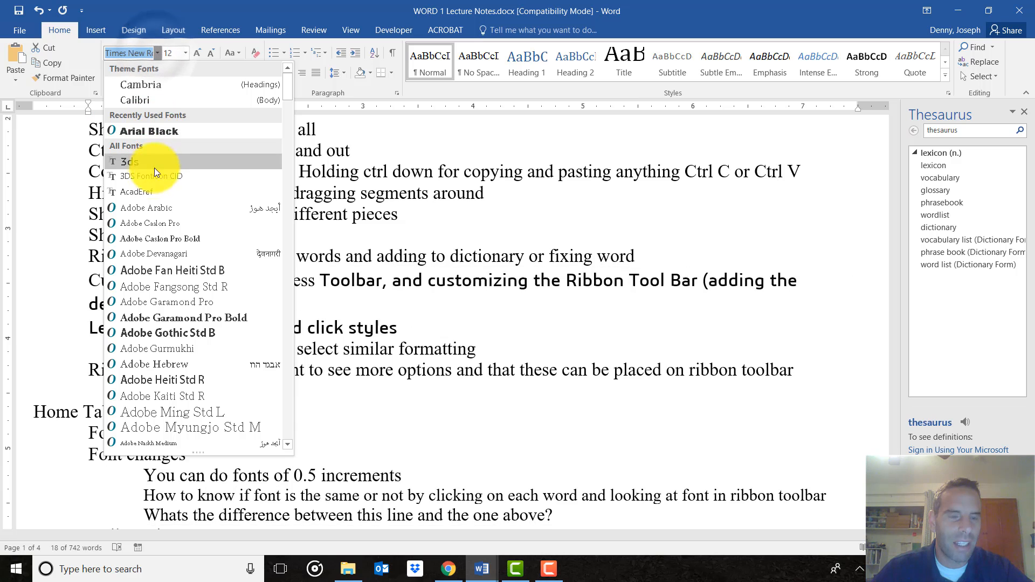
click(147, 238)
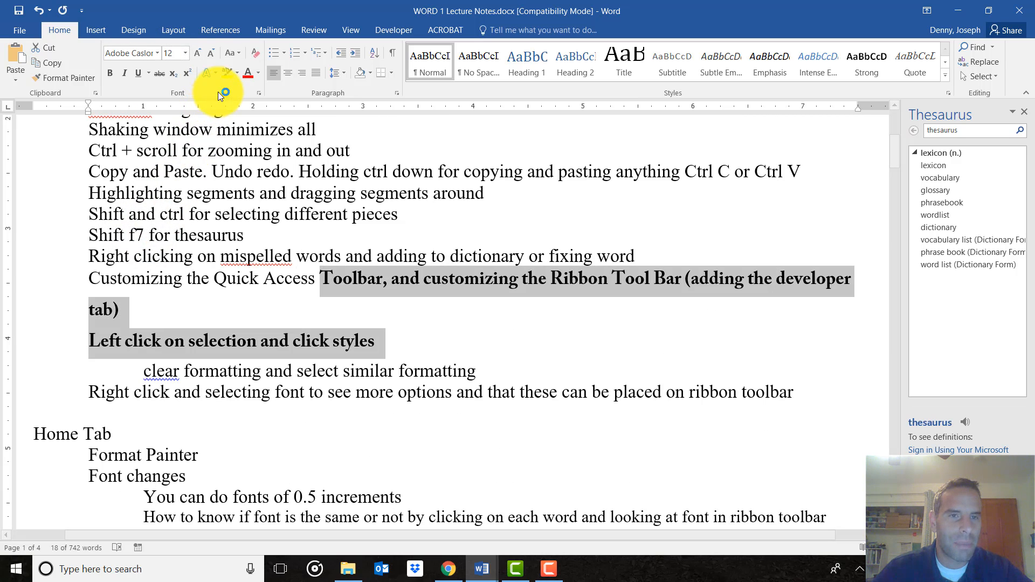
Highlight that text yellow, underline and italicize it, then reselect it
click(227, 73)
key(Right)
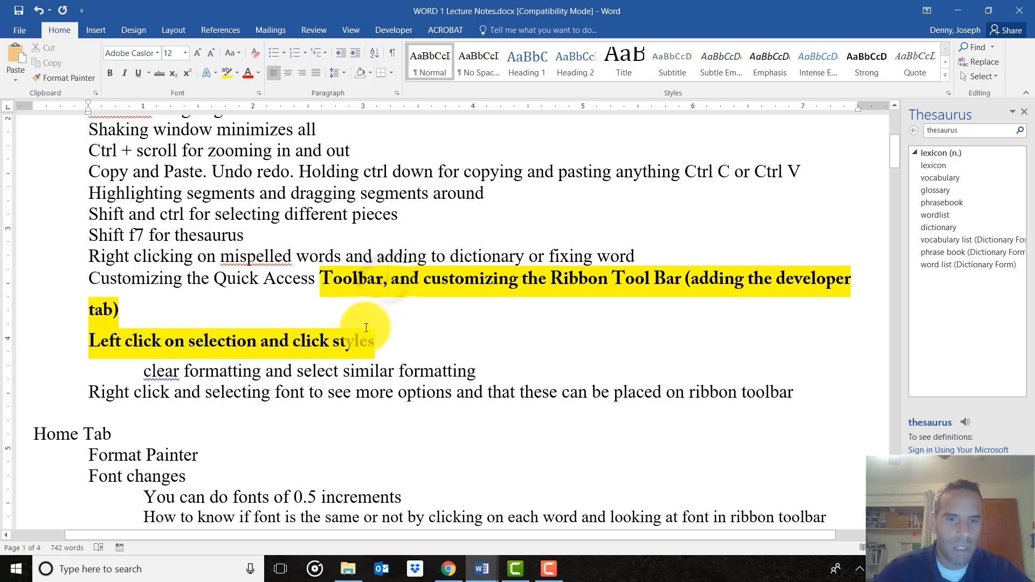
drag(378, 339, 321, 279)
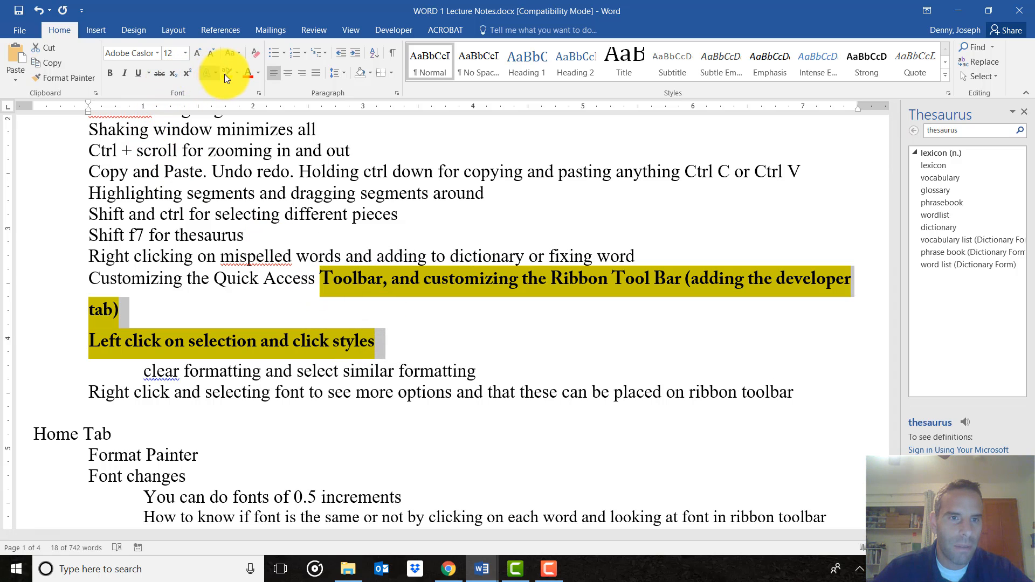
click(142, 74)
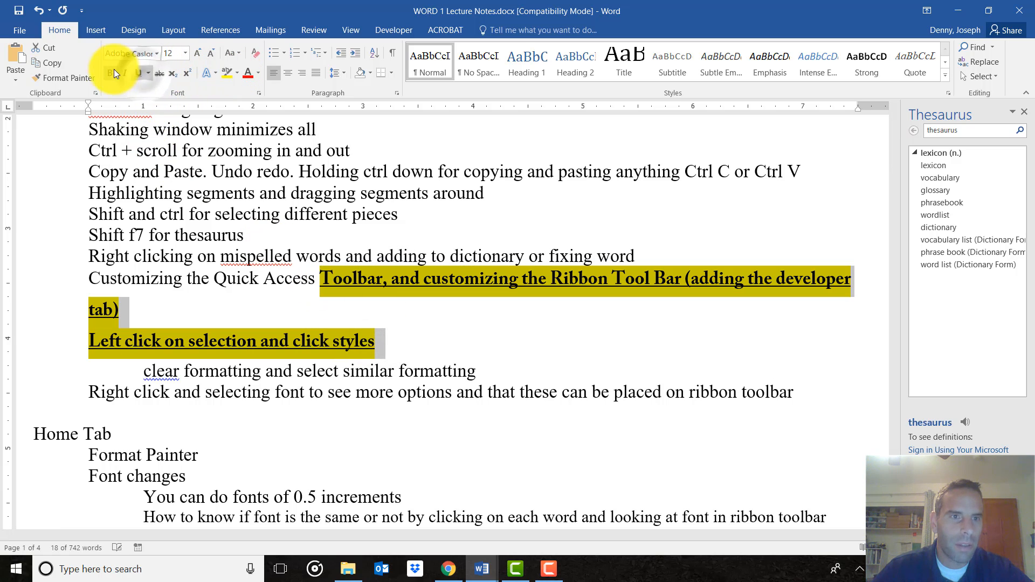
click(119, 74)
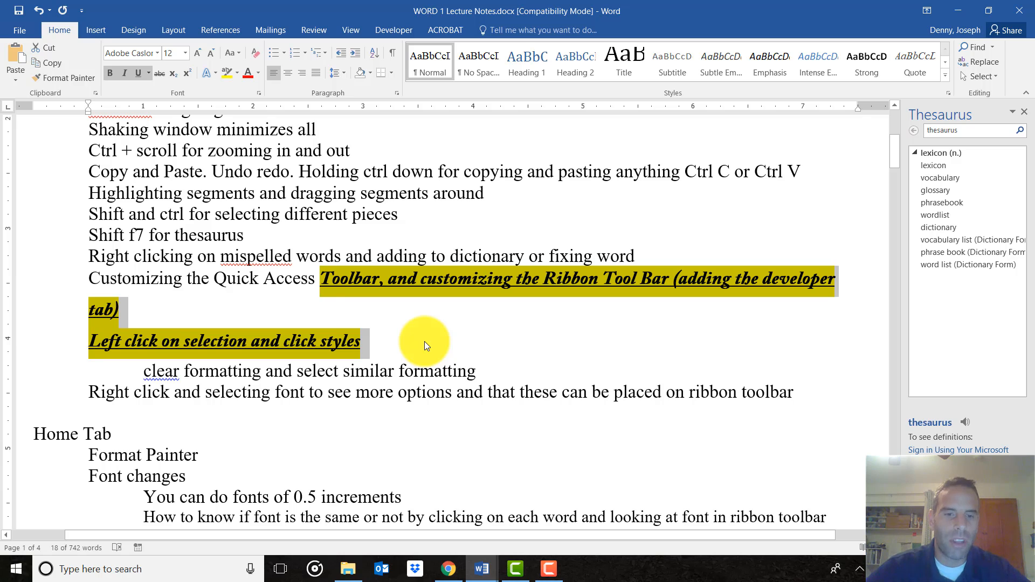
click(424, 341)
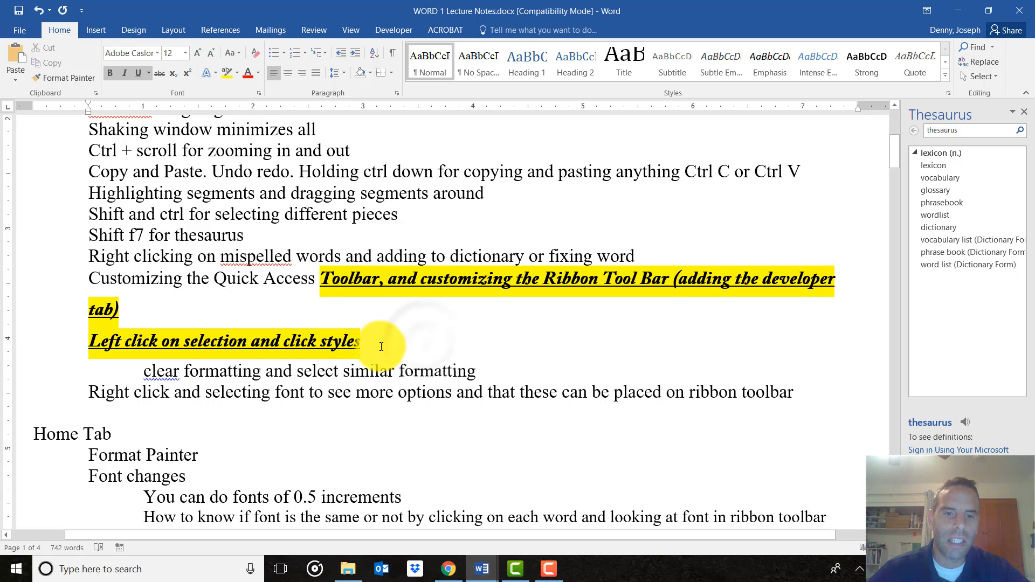
drag(361, 342, 263, 278)
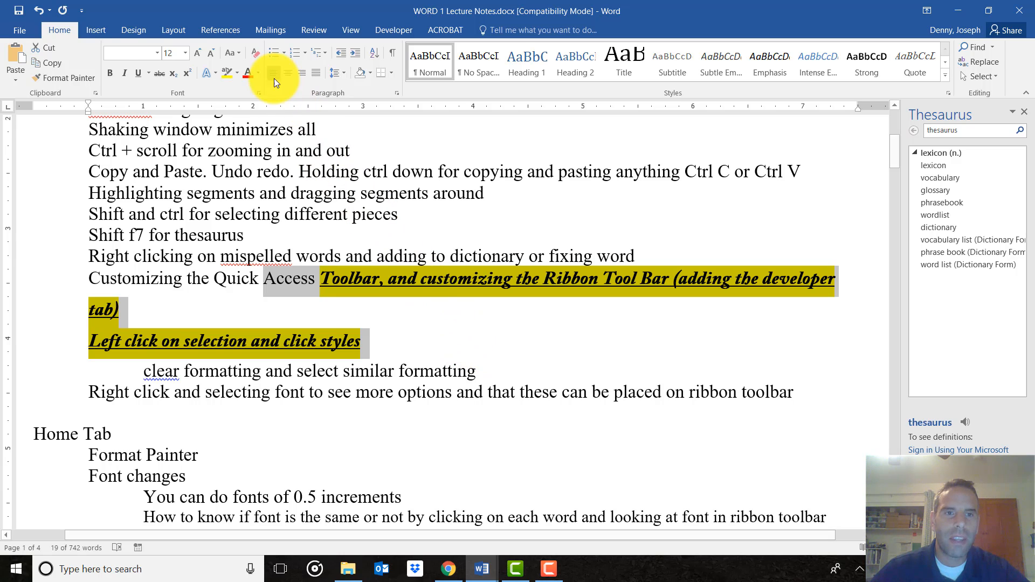
click(327, 279)
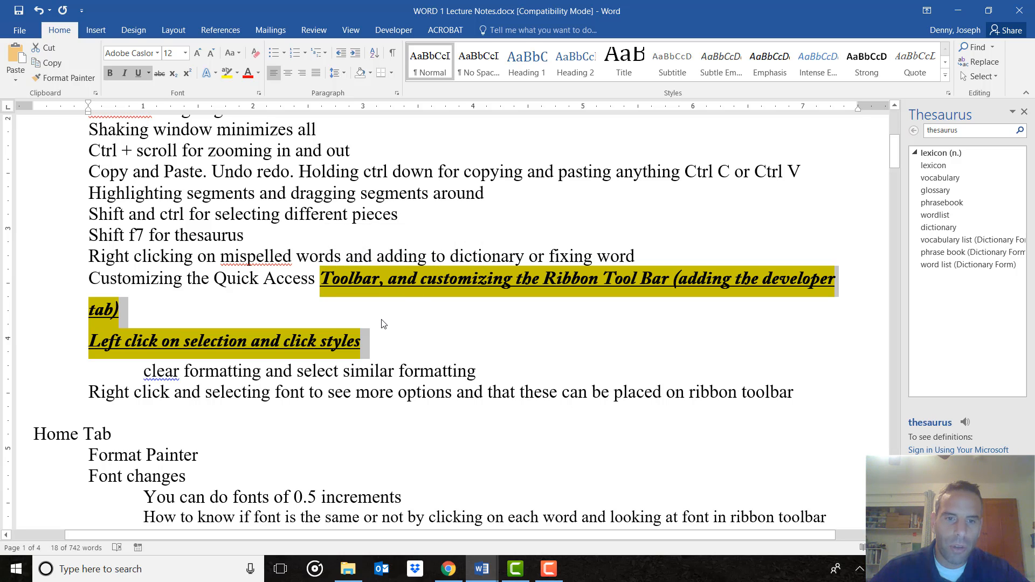
click(372, 345)
drag(372, 345, 398, 278)
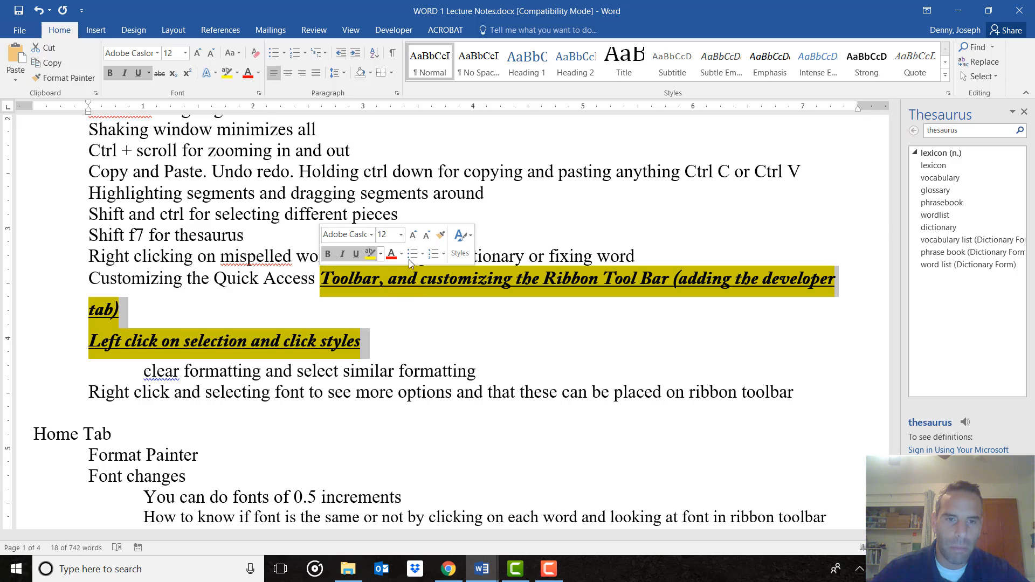
Apply Clear Formatting from the Styles list to the selected lines
click(461, 251)
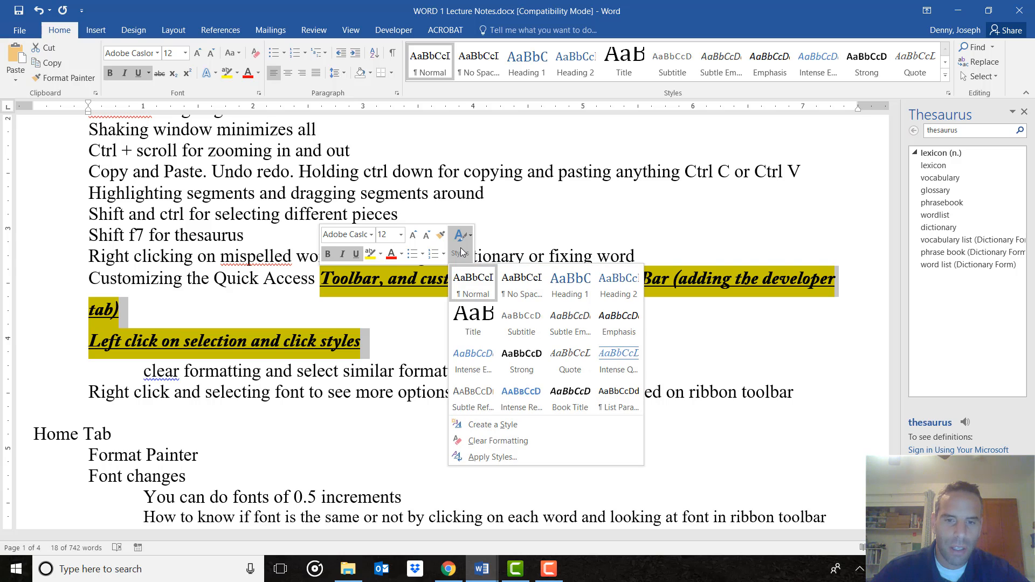
click(488, 442)
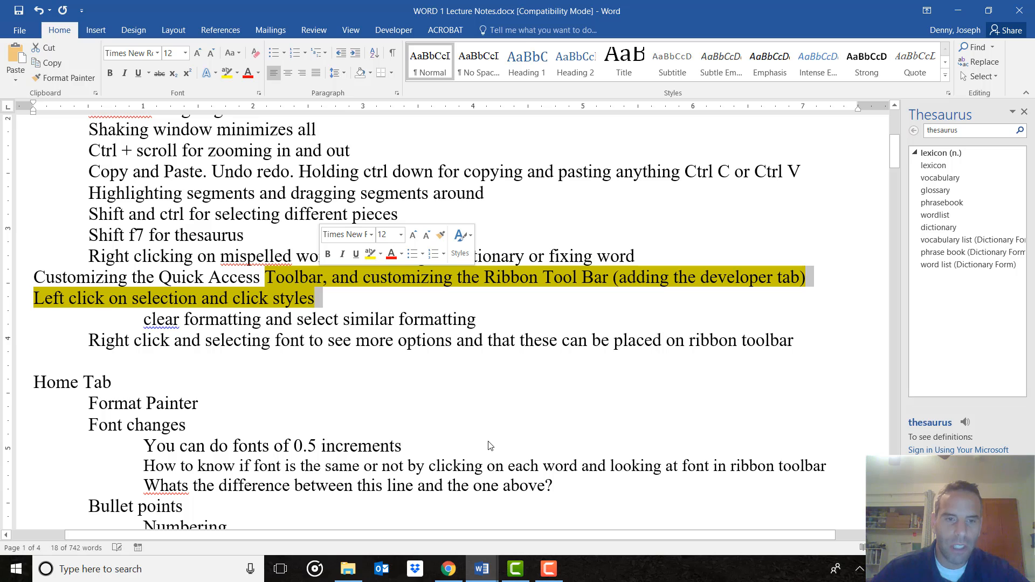
click(331, 294)
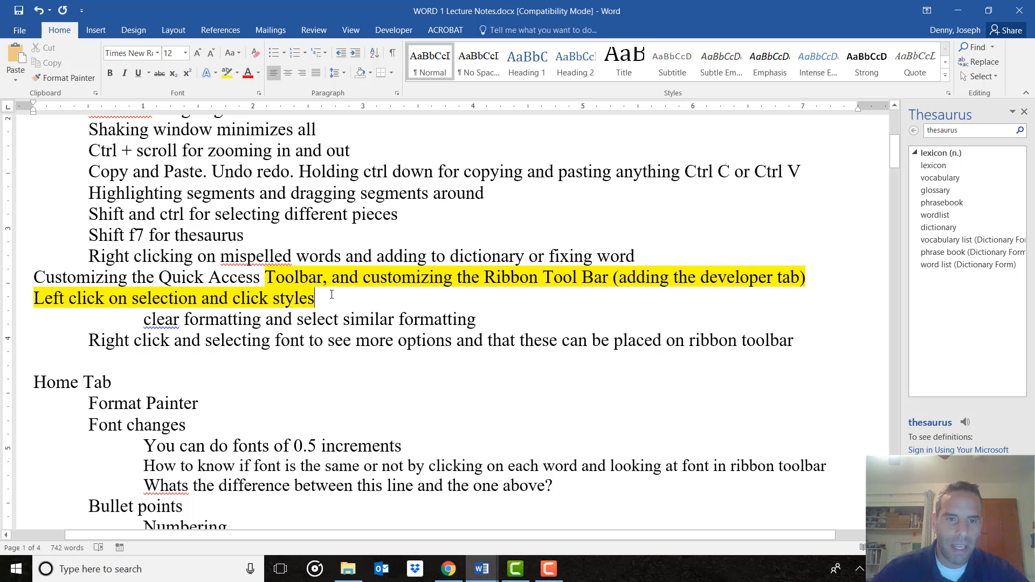
drag(331, 294, 273, 276)
click(335, 297)
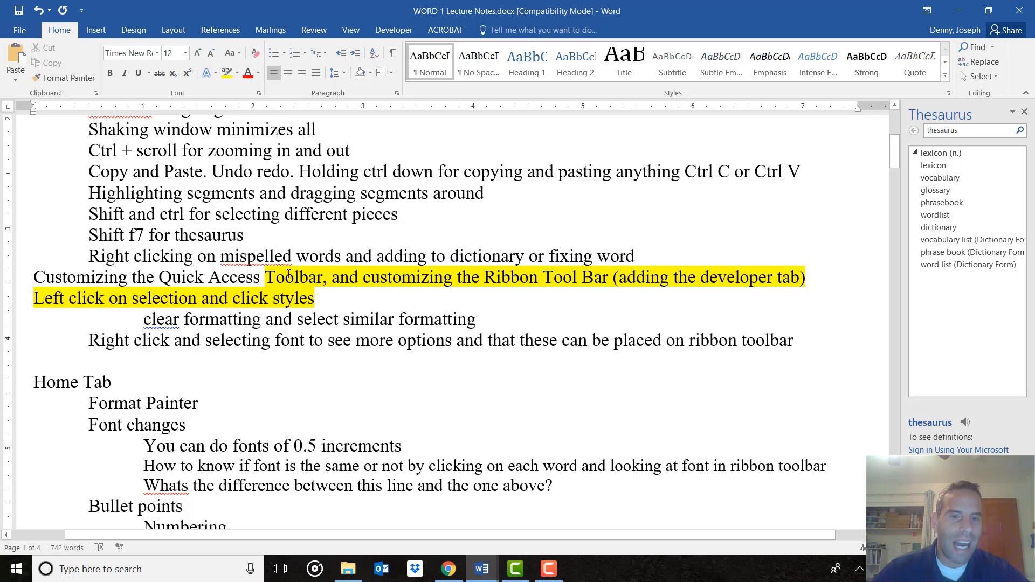
Set the text's highlight colour to No Color to remove the yellow highlight
drag(318, 296, 272, 277)
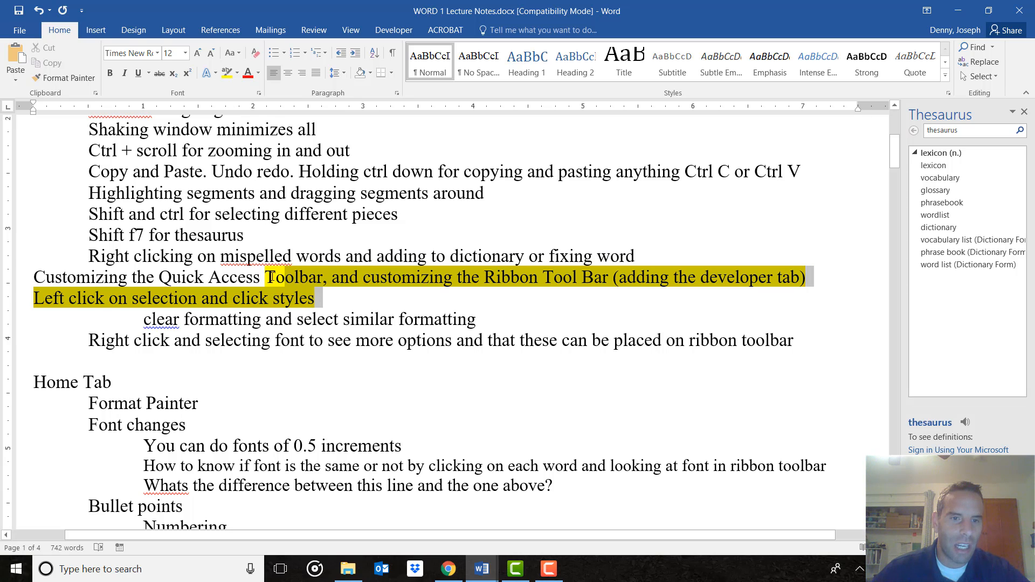
click(237, 76)
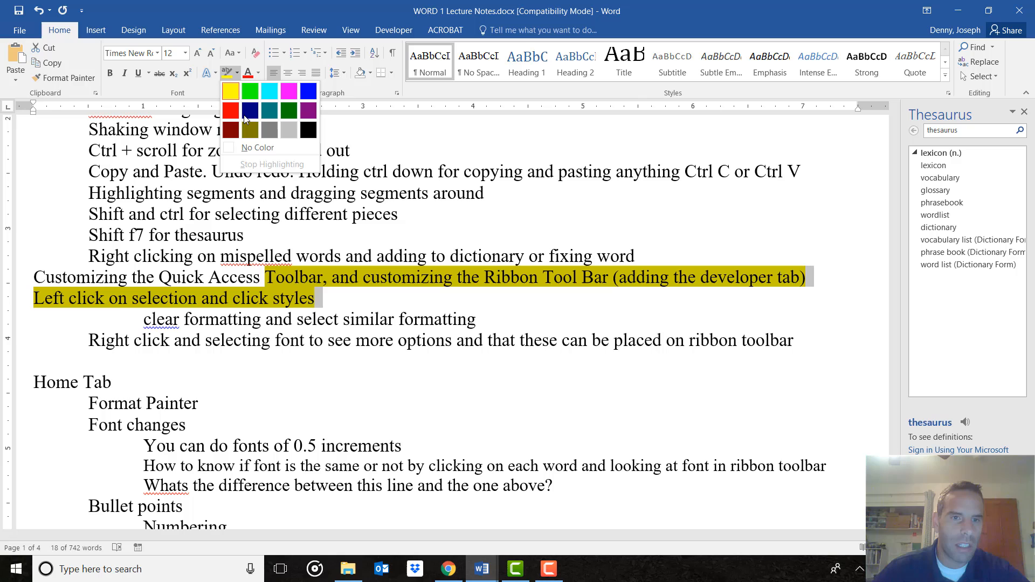
click(261, 148)
drag(320, 292, 275, 281)
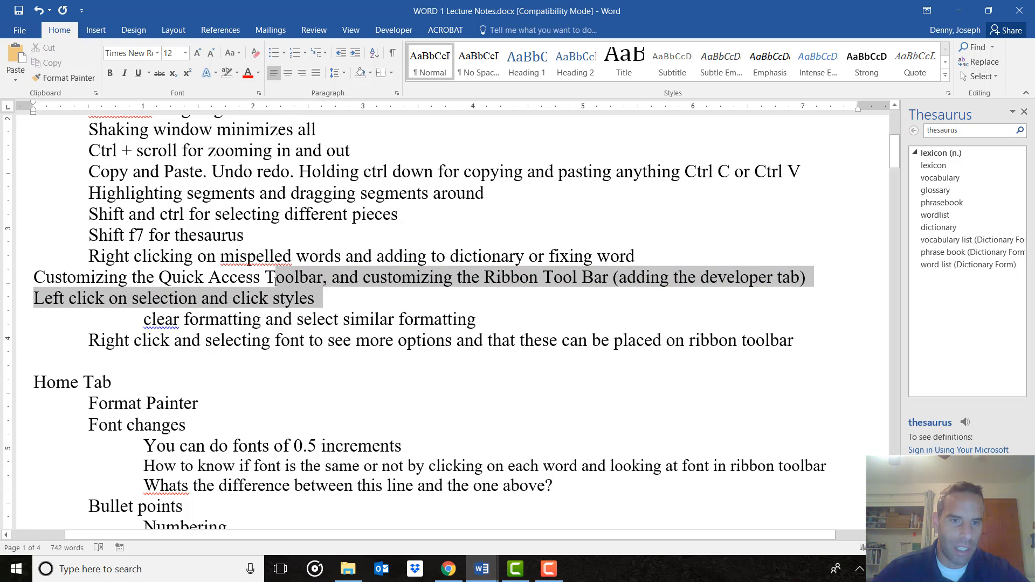
click(341, 278)
drag(320, 296, 265, 278)
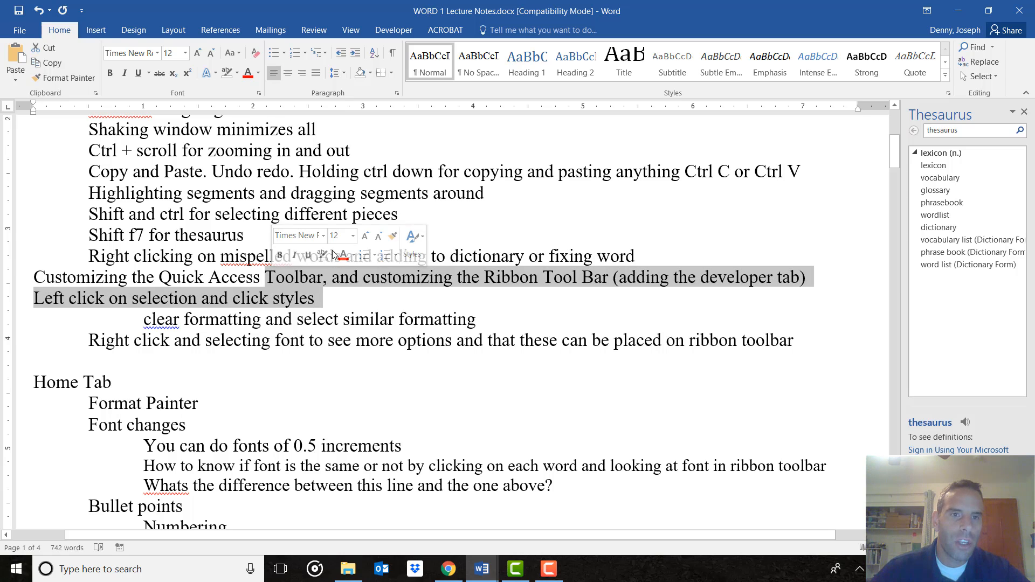
click(331, 300)
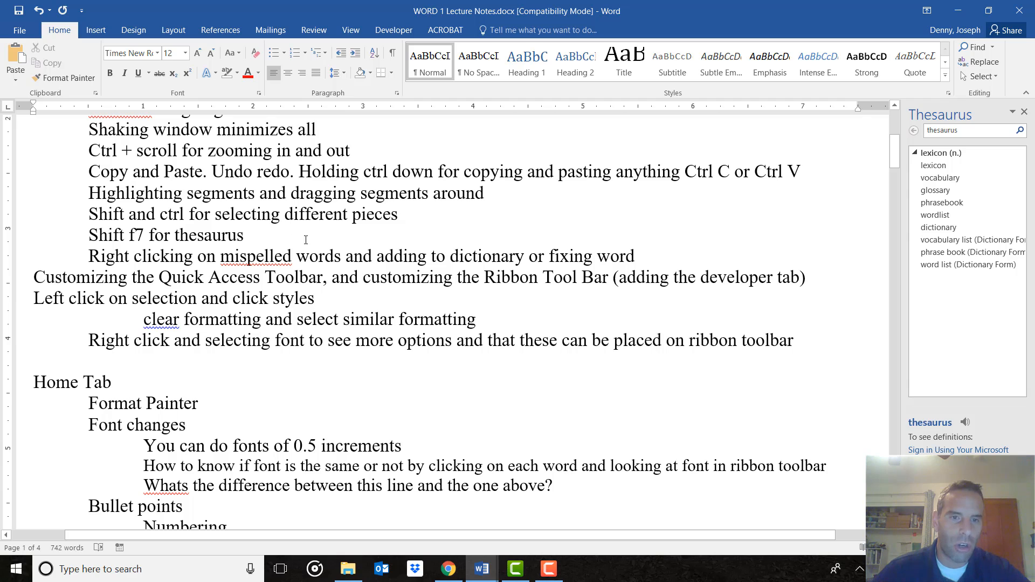
drag(332, 281, 265, 278)
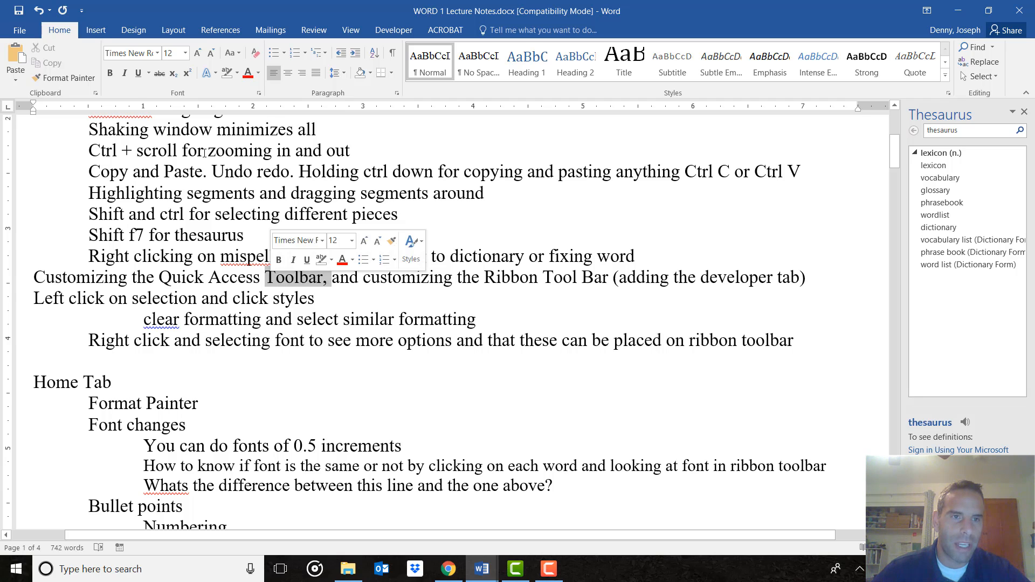
click(118, 77)
click(124, 73)
click(138, 73)
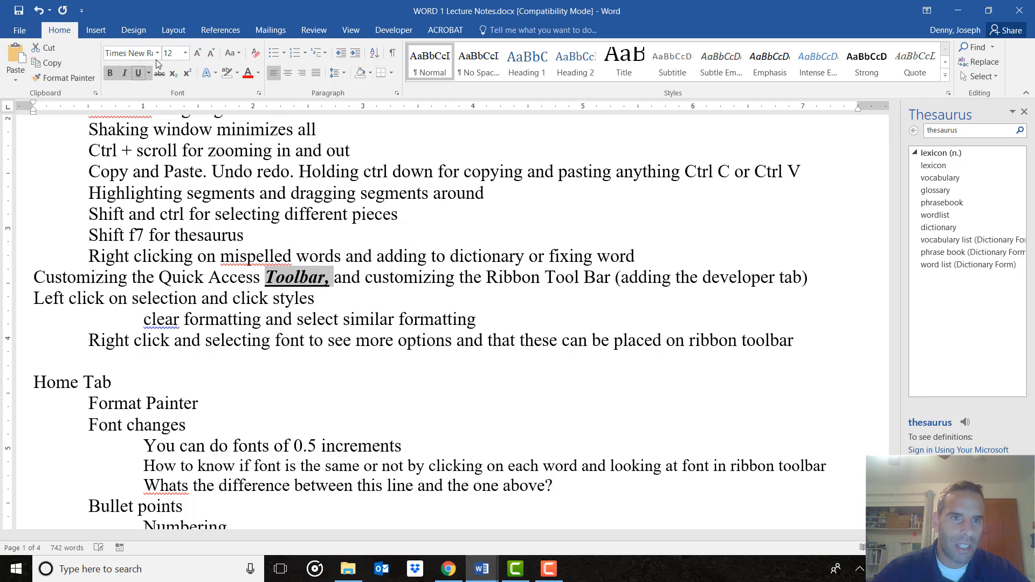
click(198, 53)
click(197, 53)
click(197, 53)
click(198, 53)
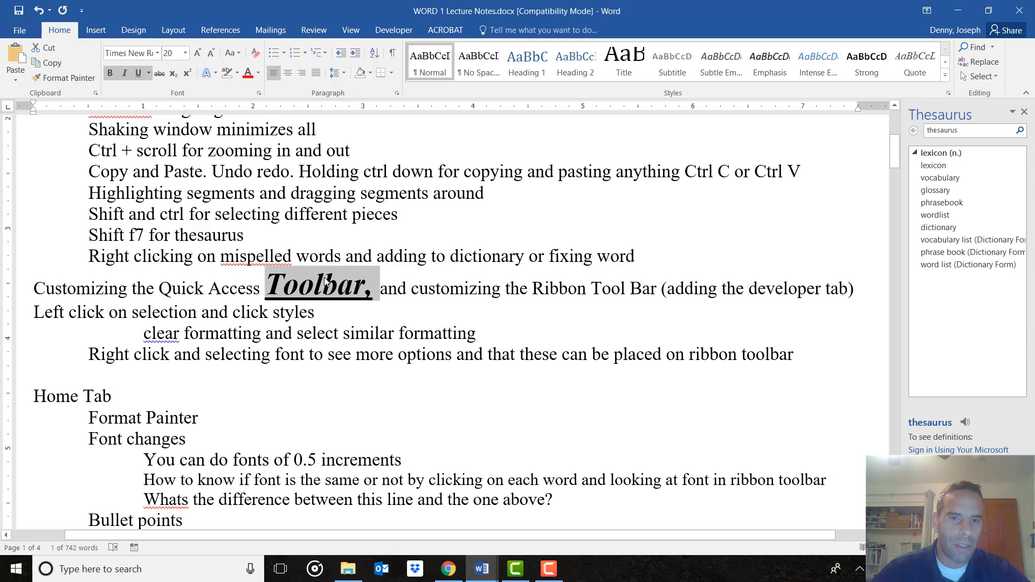
click(386, 288)
drag(383, 288, 275, 287)
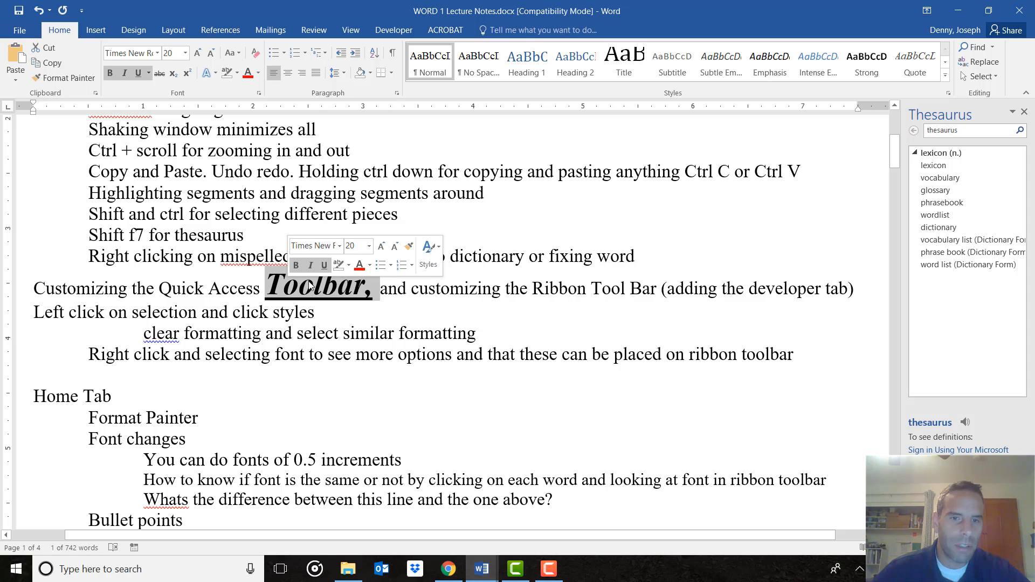
click(426, 261)
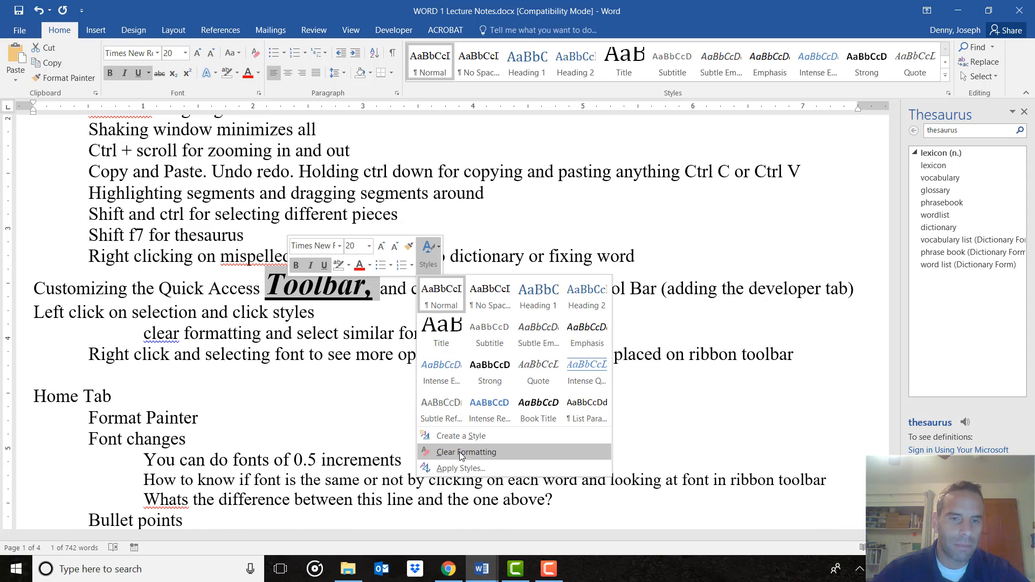
click(460, 453)
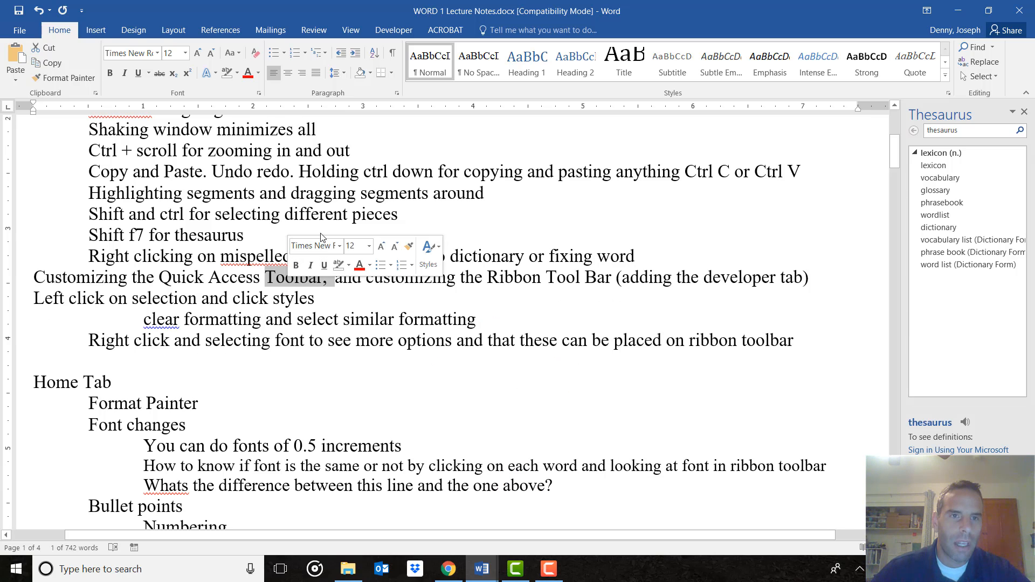